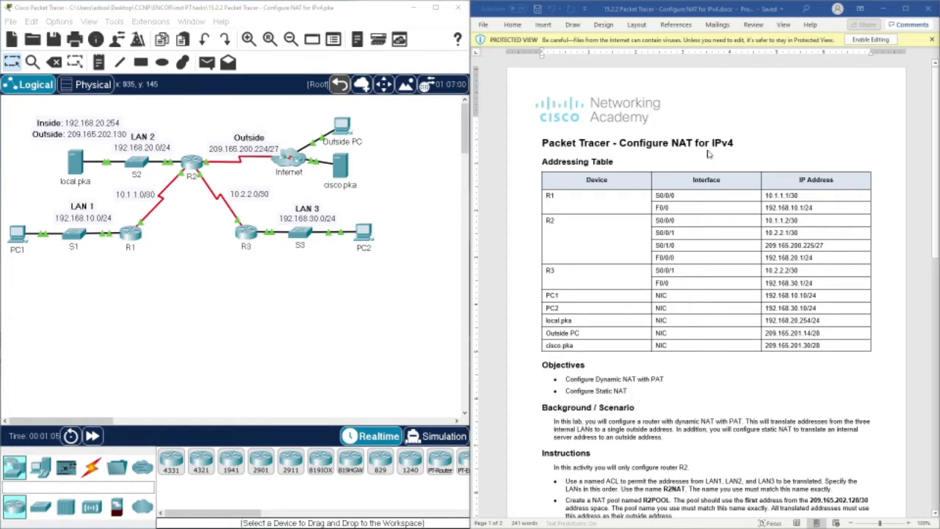
Review the lab instructions, open router R2's command line and enter global configuration mode.
scroll(705, 161, "down", 3)
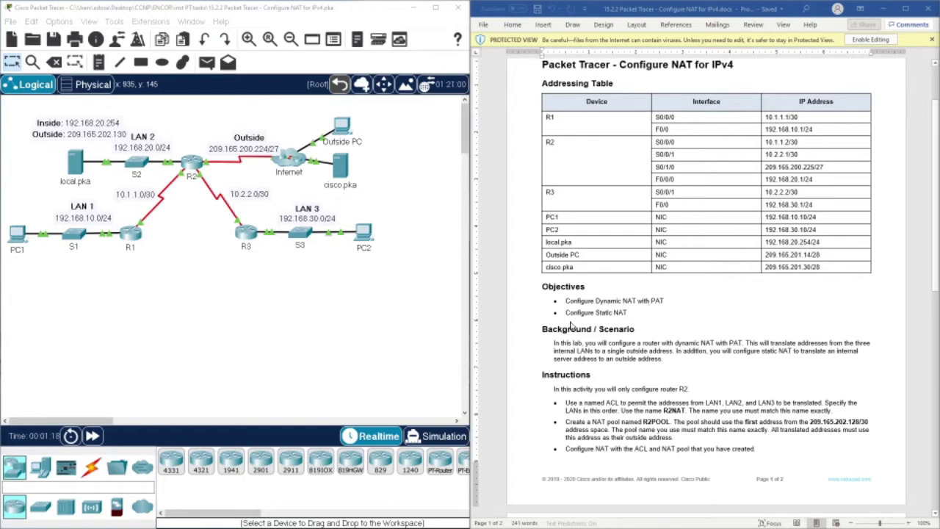
scroll(628, 320, "down", 2)
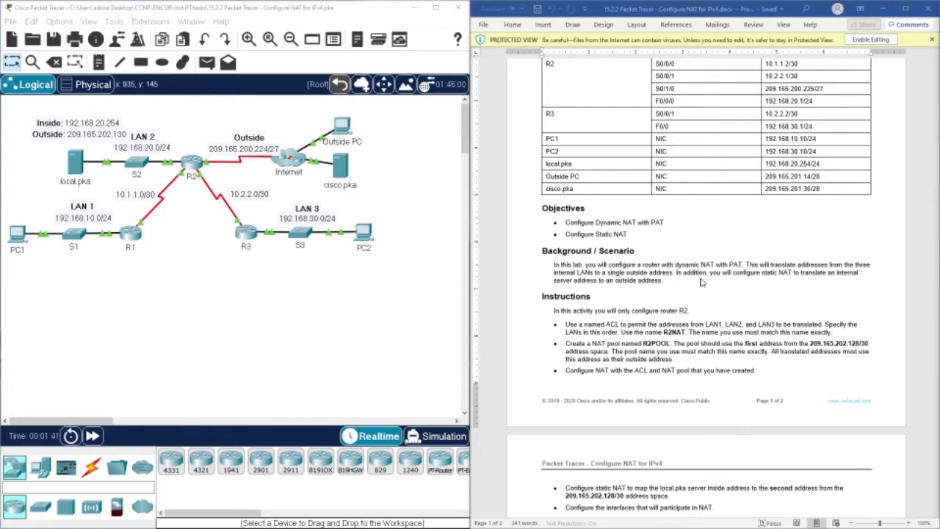
scroll(701, 283, "down", 2)
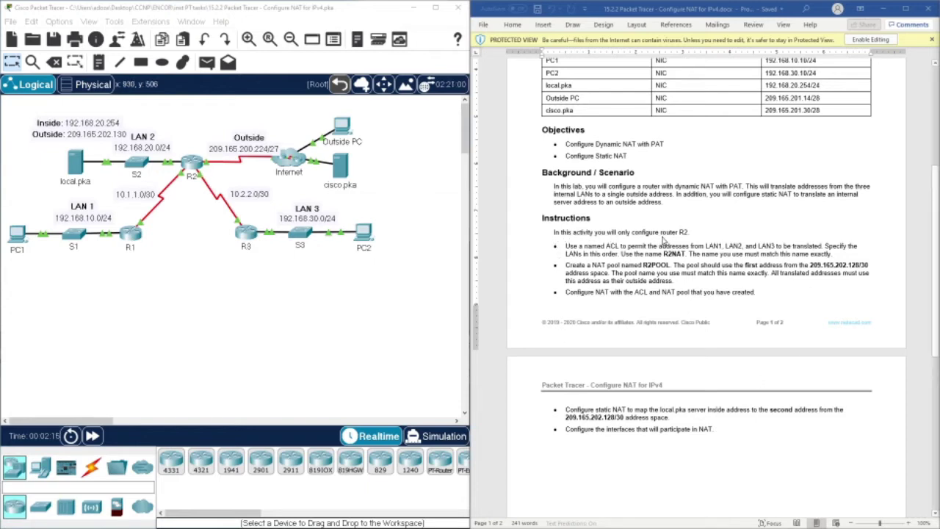
left_click(193, 161)
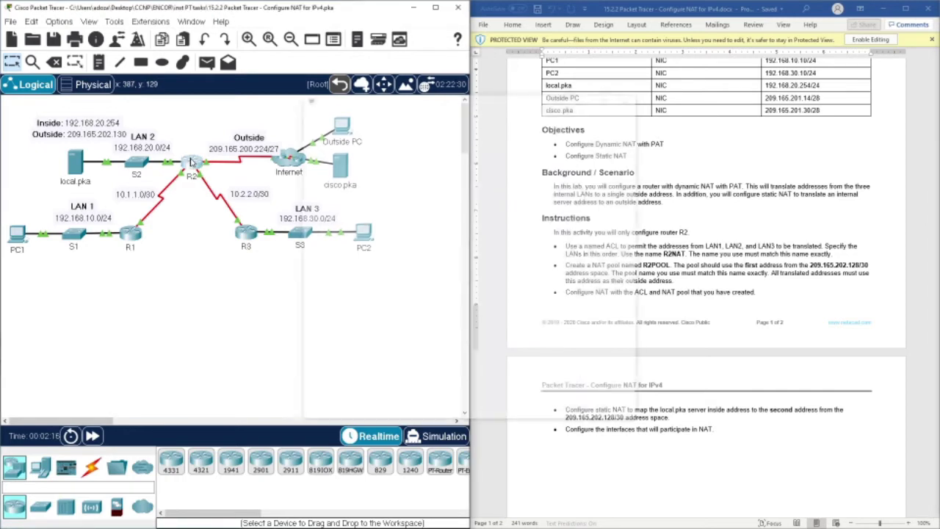
left_click(389, 119)
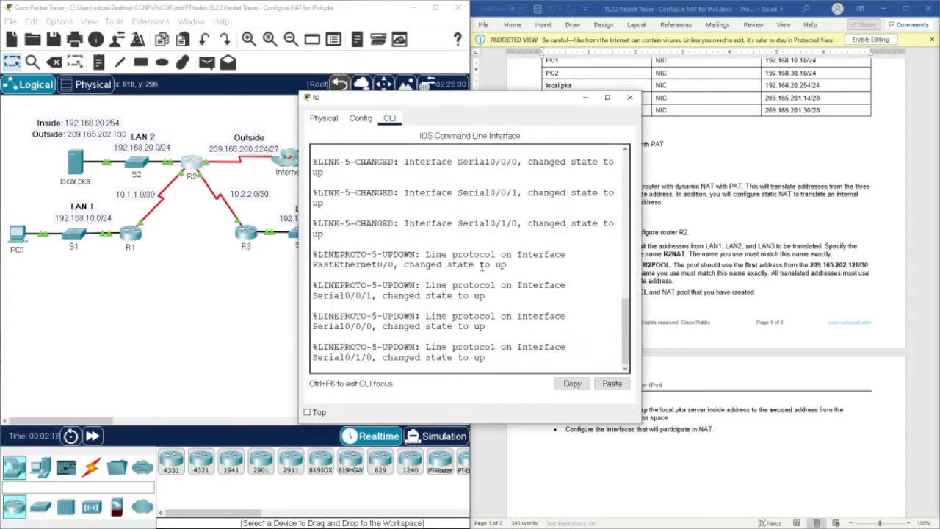
key("Return")
key("Return")
key("Return")
type("en")
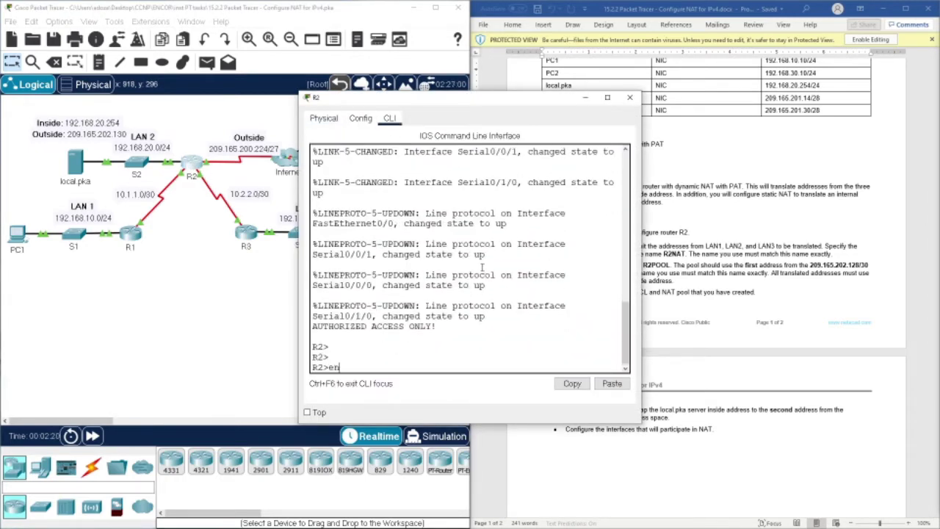
key("Return")
type("conf t")
key("Return")
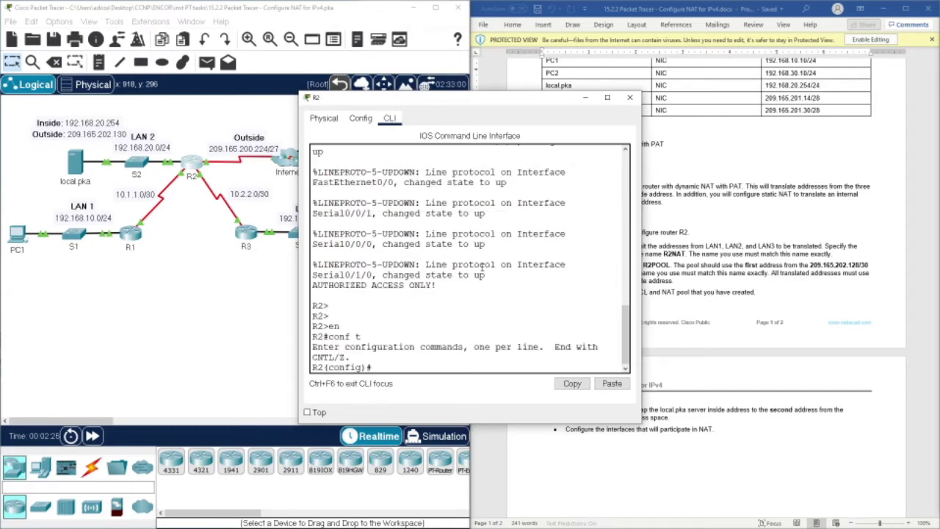
Create a standard named access list called R2NAT on R2.
type("ip acce")
key("Tab")
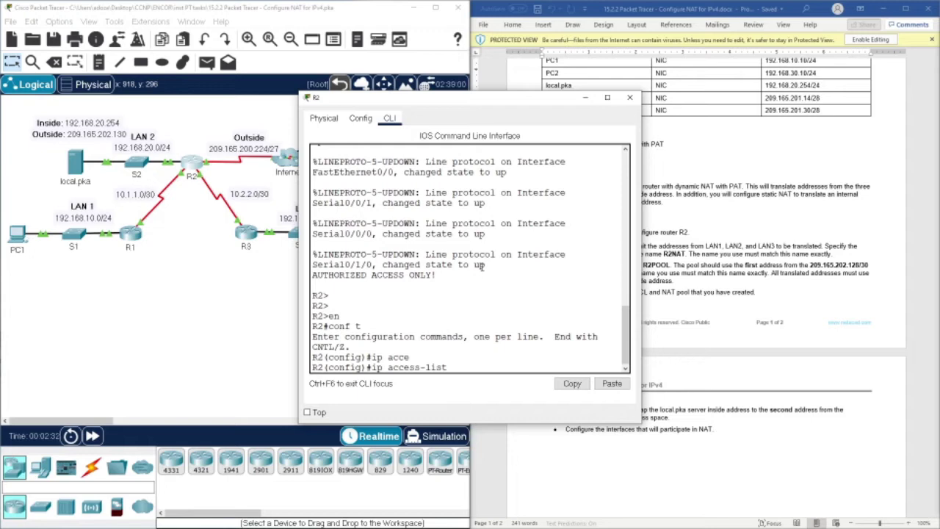
type("st")
key("Tab")
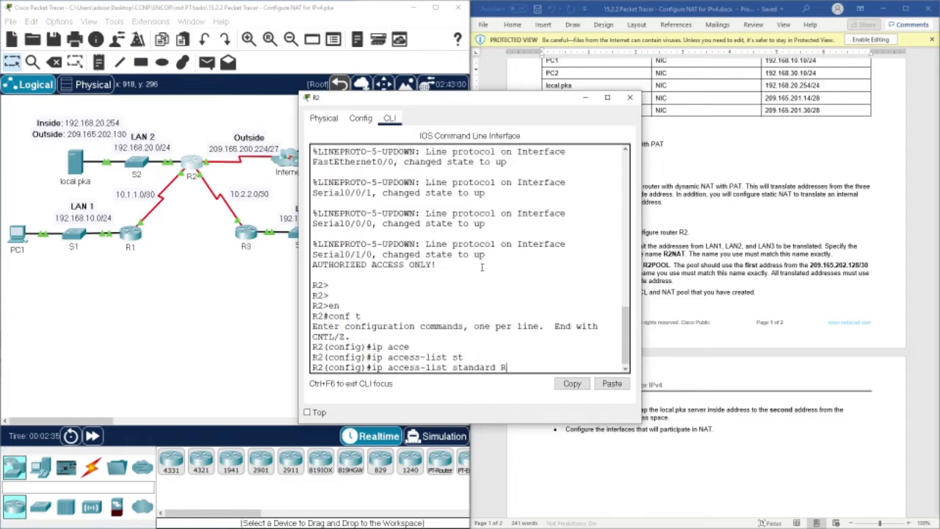
type("R2NAT")
key("Return")
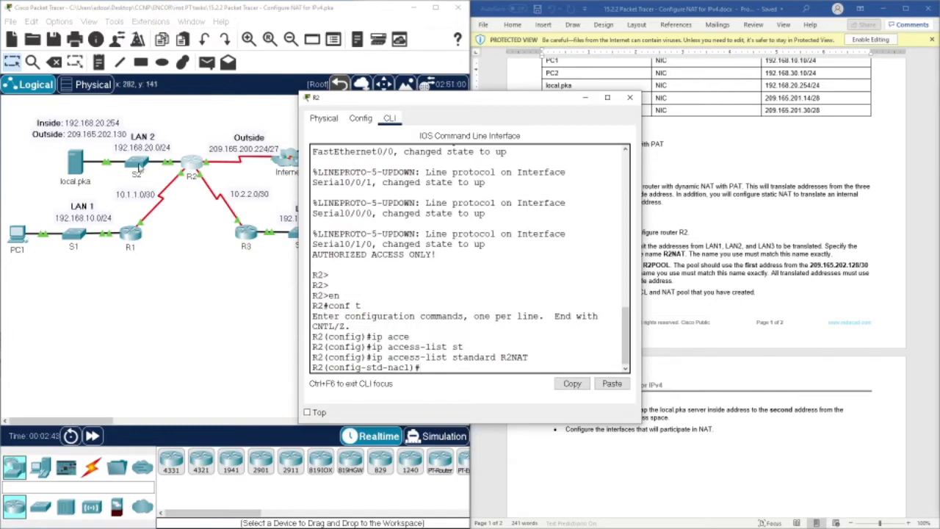
Permit LAN 1 in the R2NAT access list with network 192.168.10.0 and wildcard mask 0.0.0.255.
left_click_drag(363, 99, 437, 158)
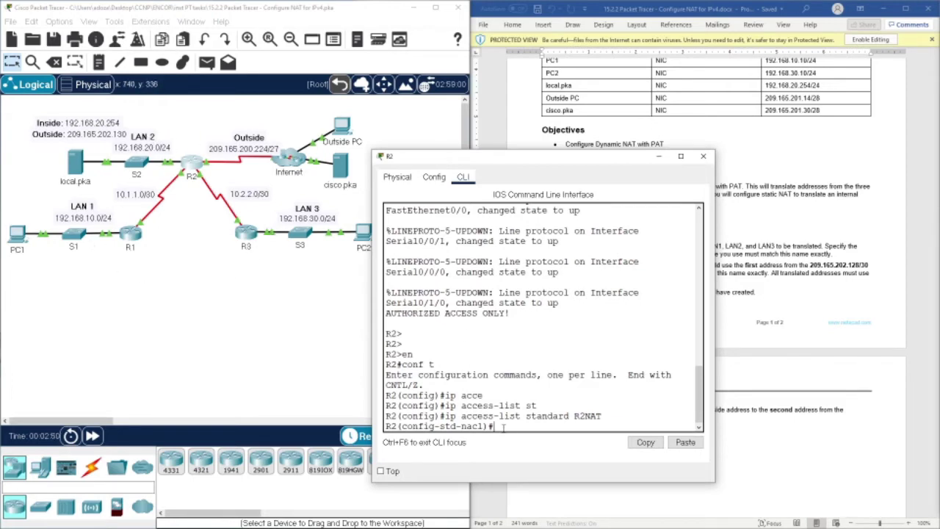
type("pri")
key("Tab")
key("Tab")
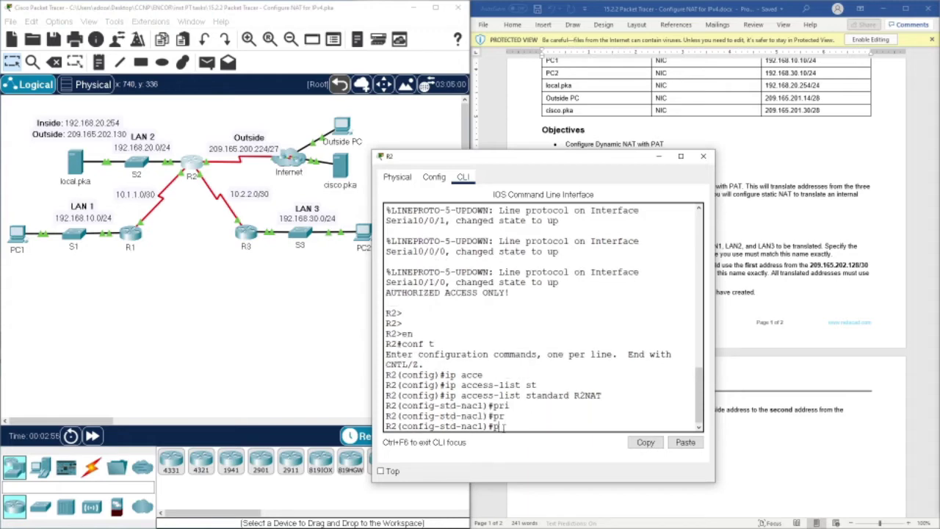
type("er")
key("Tab")
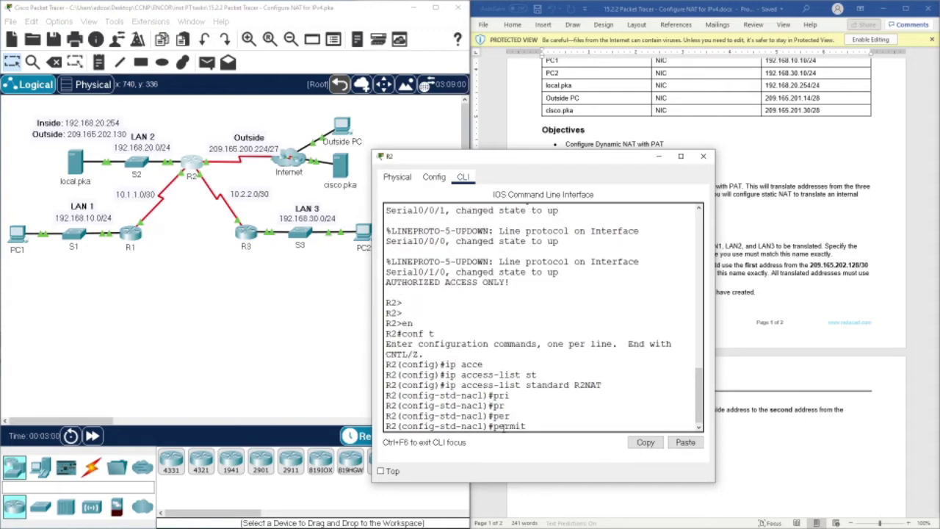
type("192.168.1")
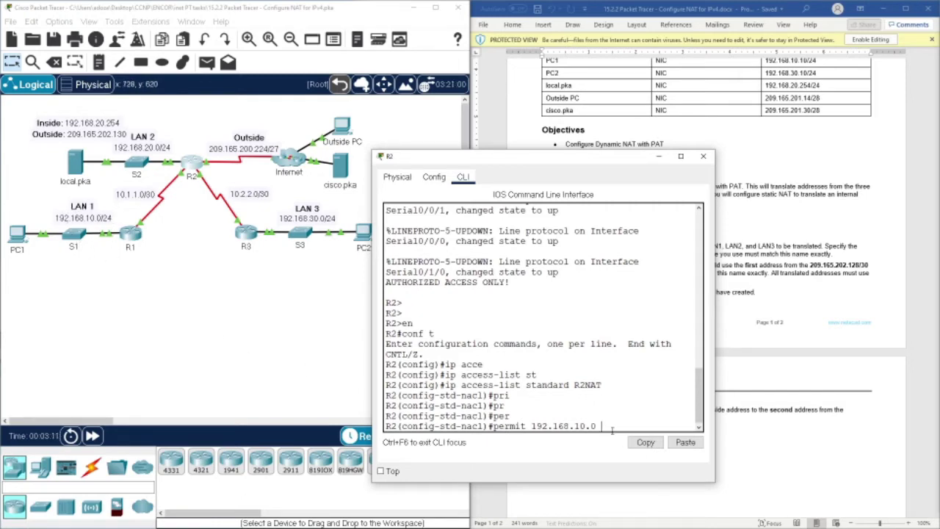
type("0.0.0.255")
key("Return")
Add a permit entry for LAN 2 to the access list: 192.168.20.0 with wildcard 0.0.0.255.
key("Up")
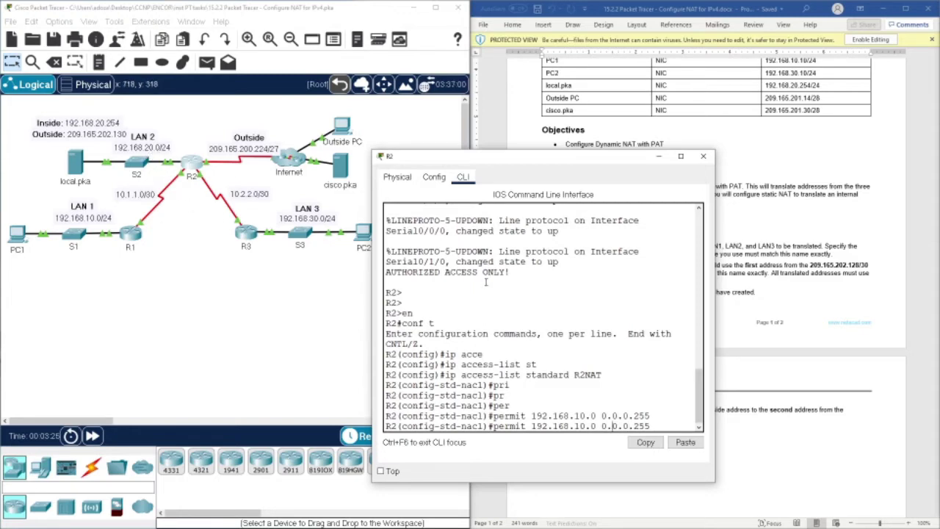
key("Left")
key("Left")
key("Left")
key("Left")
key("BackSpace")
type("2")
key("Return")
Add a permit entry for LAN 3 to the access list: 192.168.30.0 with wildcard 0.0.0.255.
key("Up")
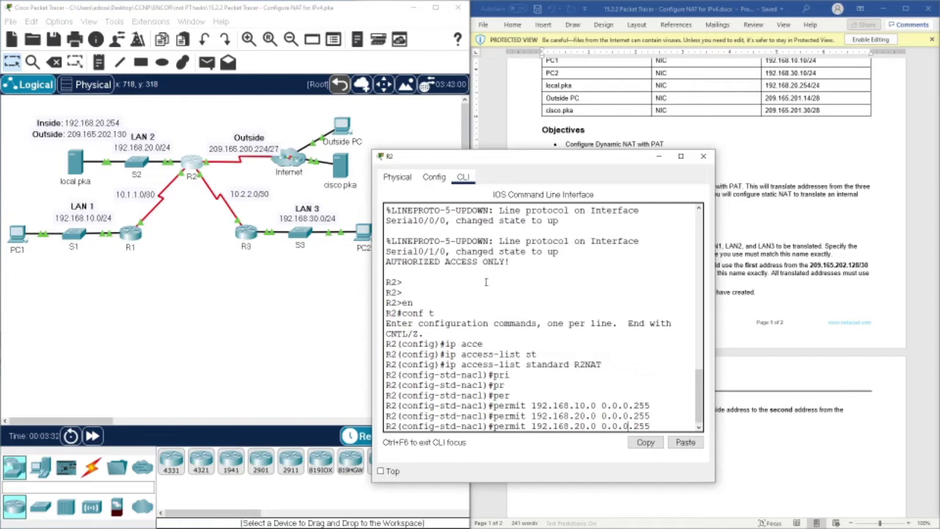
key("Left")
key("Left")
key("Left")
key("Left")
key("Left")
key("Left")
key("Left")
key("Left")
key("Left")
key("Left")
key("Left")
key("Left")
key("Left")
key("BackSpace")
type("3")
key("Return")
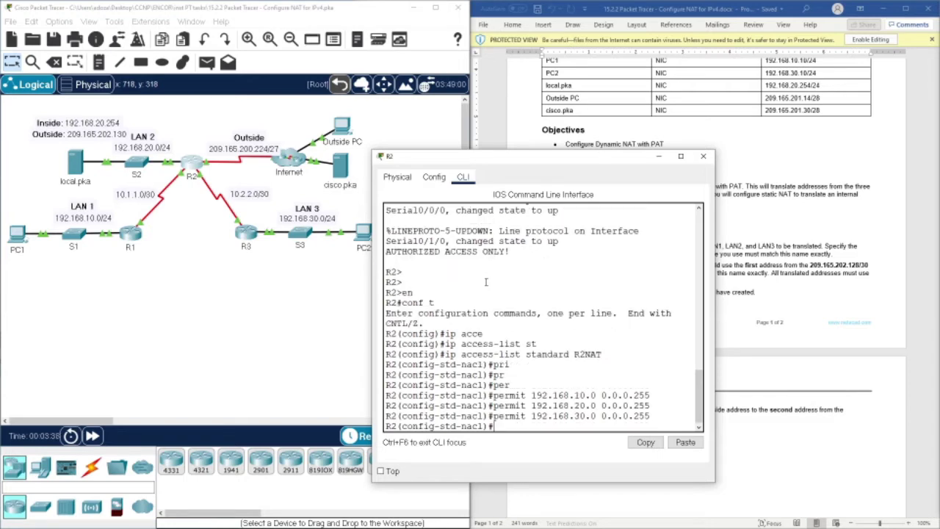
key("Return")
key("Return")
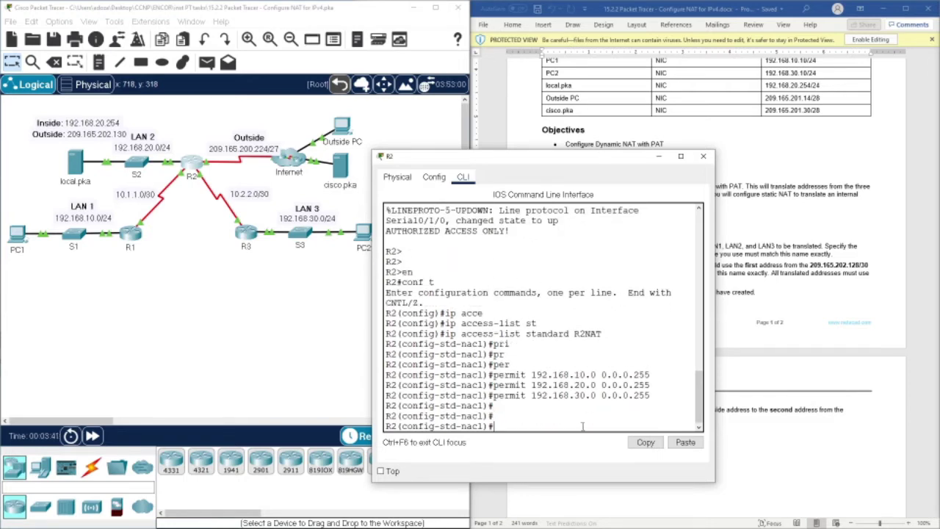
Examine the NAT pool requirements in the lab instructions and the inside and outside addresses in the topology.
left_click_drag(569, 164, 360, 156)
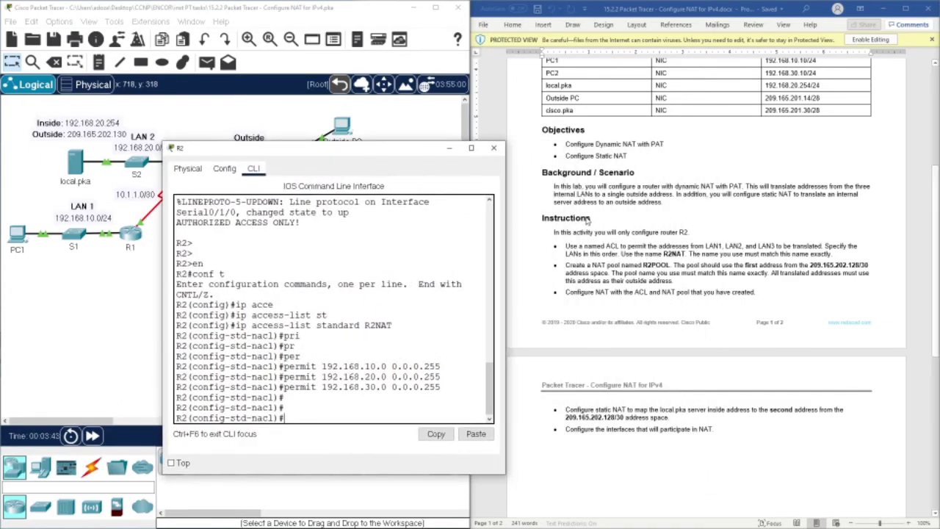
left_click(639, 234)
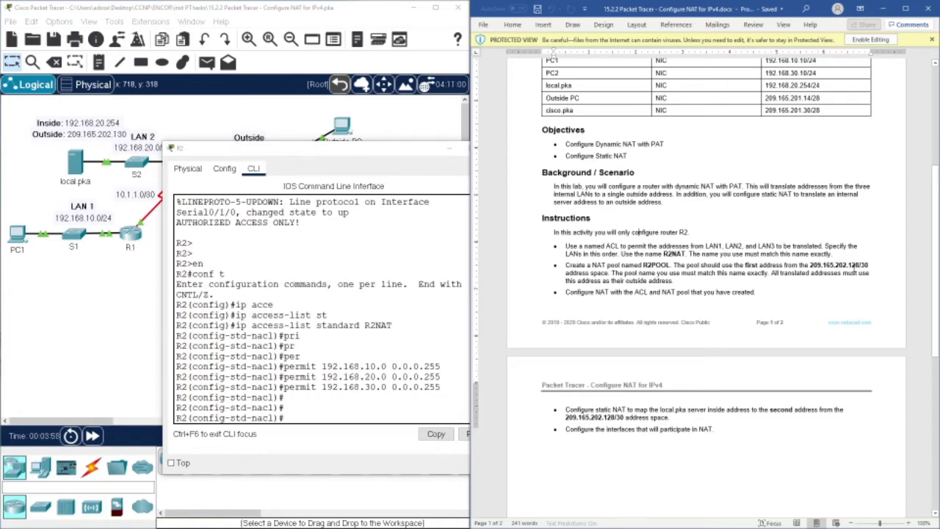
scroll(852, 268, "up", 3)
scroll(854, 268, "up", 1)
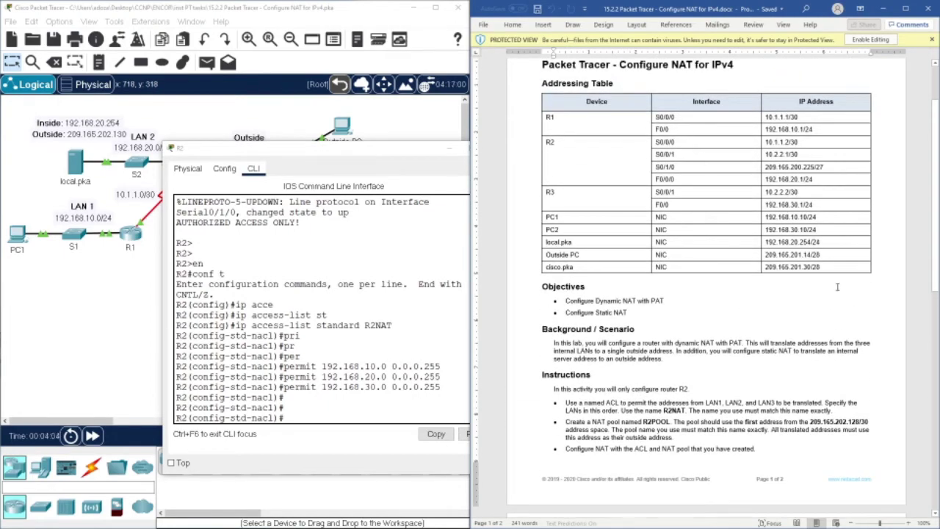
scroll(838, 287, "down", 2)
left_click_drag(269, 150, 372, 240)
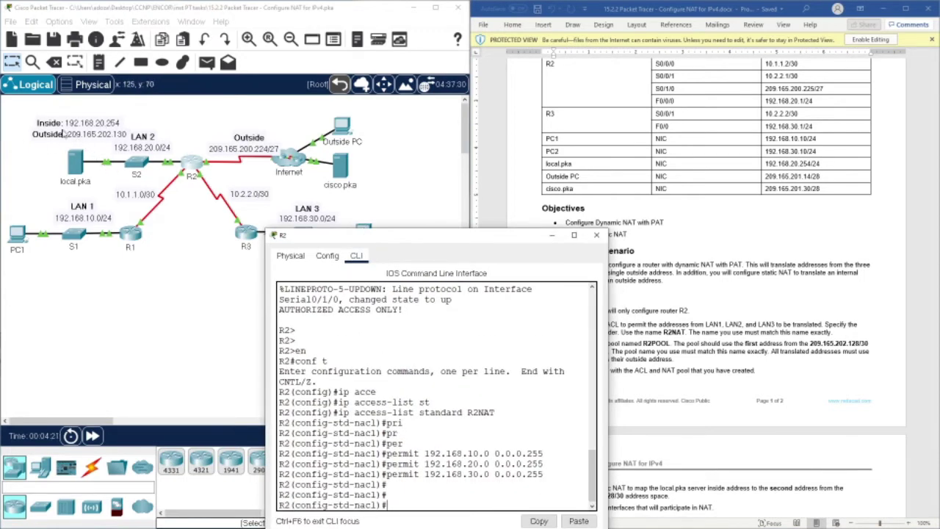
left_click_drag(419, 237, 407, 160)
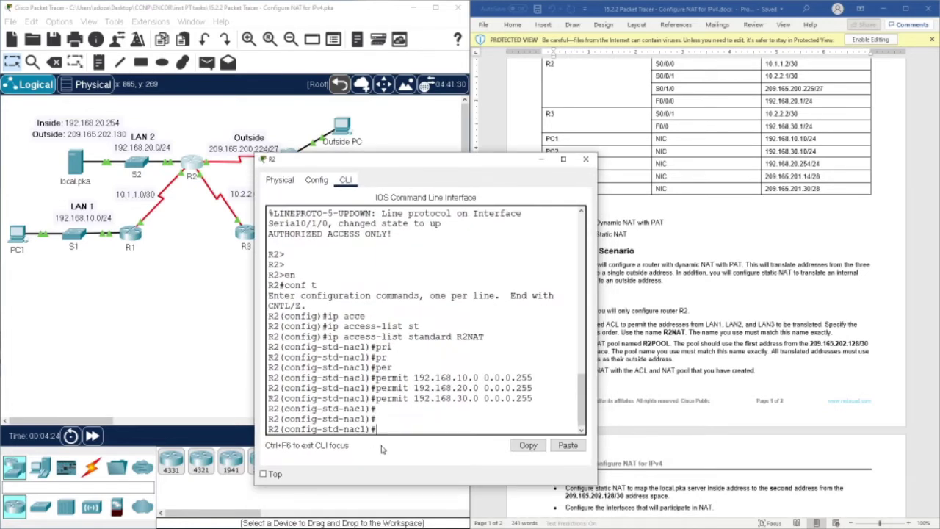
type("ip na")
key("Tab")
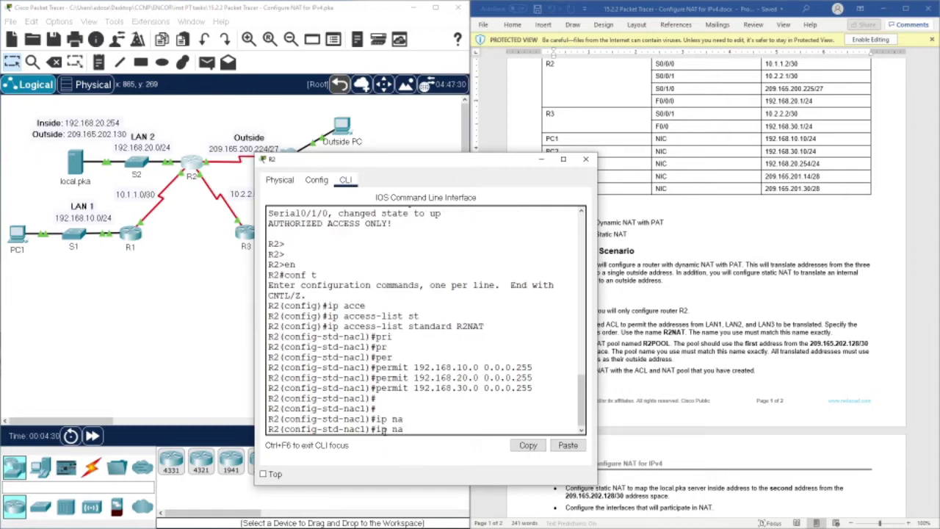
key("BackSpace")
key("BackSpace")
key("BackSpace")
key("BackSpace")
key("BackSpace")
Exit the access list configuration and return R2 to global configuration mode.
type("exit")
key("Return")
key("Return")
key("Return")
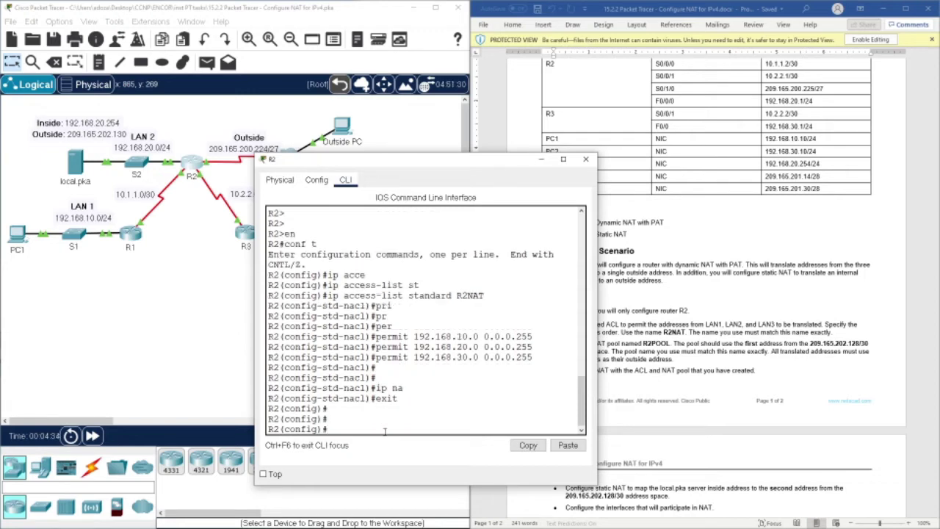
Create the NAT pool R2POOL with start and end address 209.165.202.129 and netmask 255.255.255.252.
type("ip na")
key("Tab")
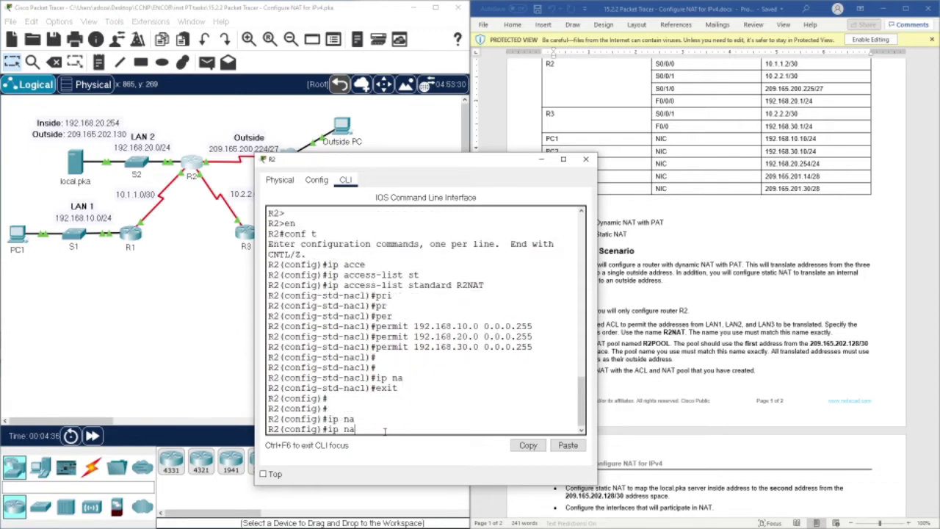
type("po")
key("Tab")
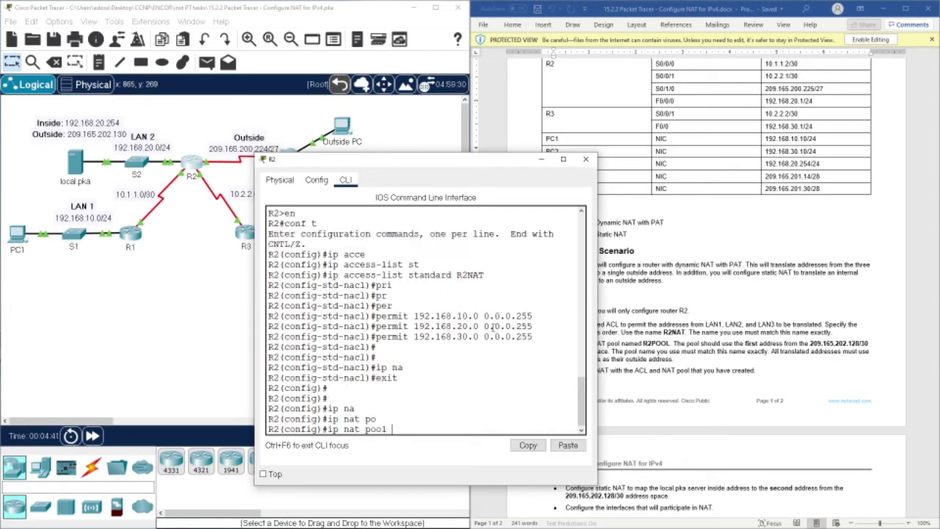
type("R2POOL 209.165.202")
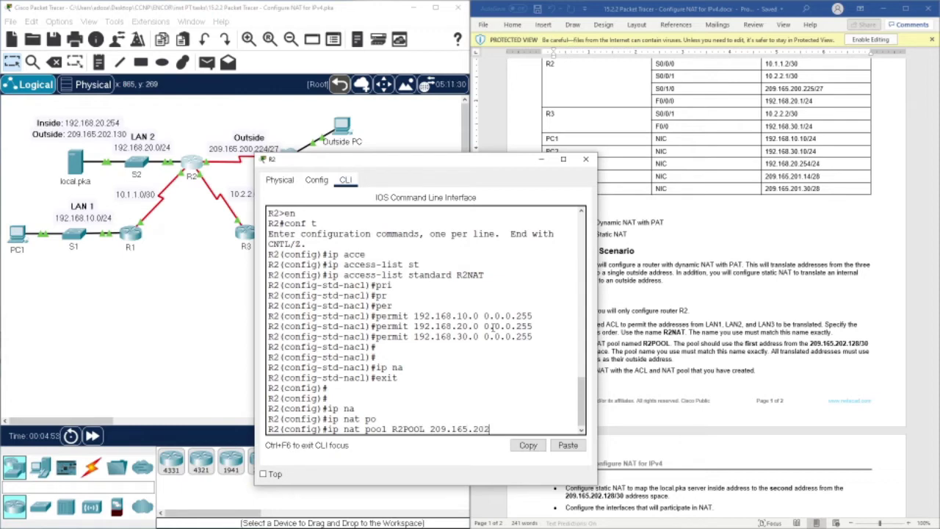
type(".129 2")
type("09.165.202.")
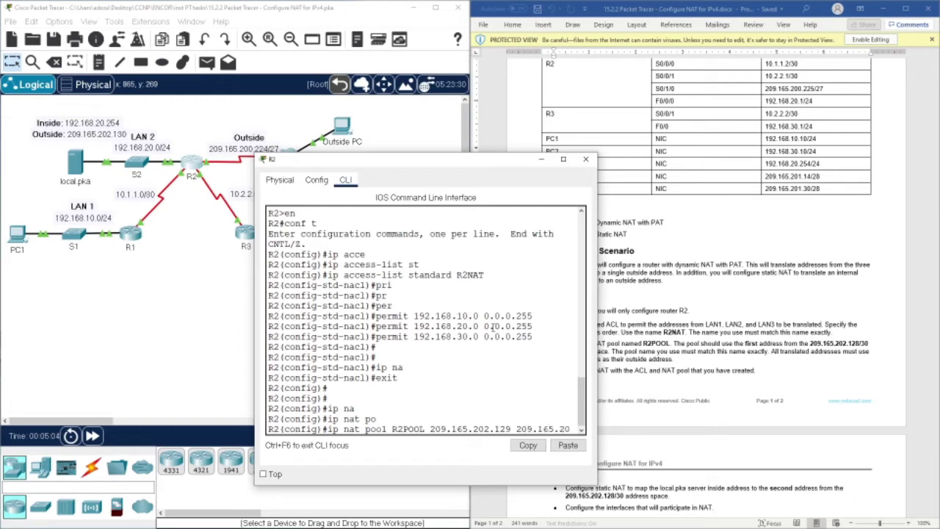
type("12")
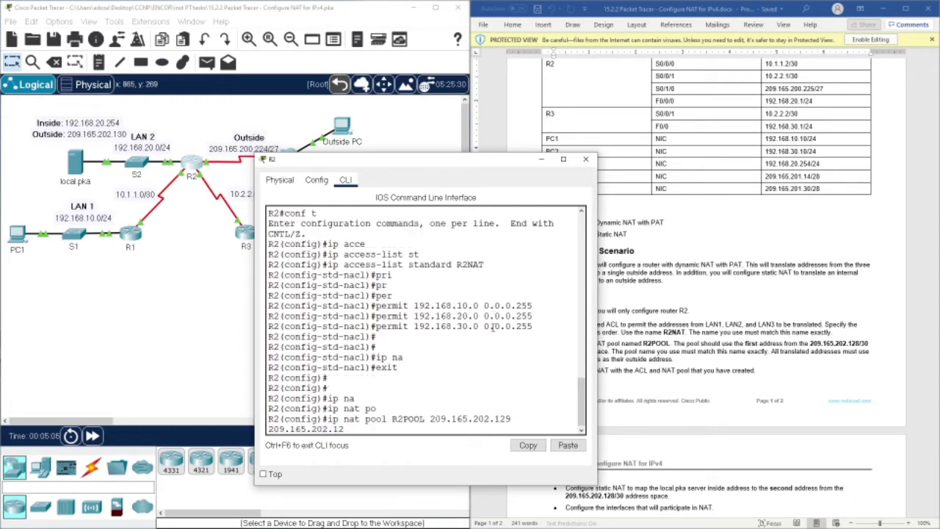
type("9 netmask")
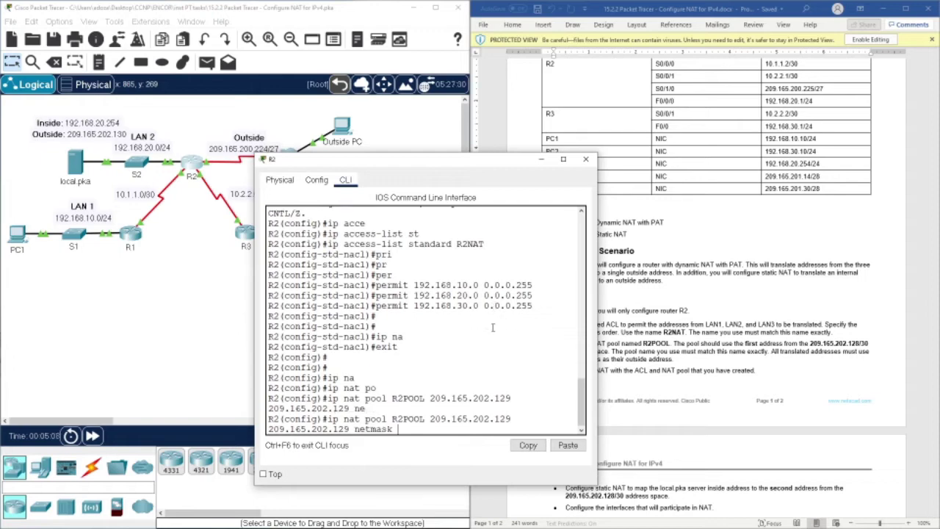
key("Tab")
type("255.255.255.252")
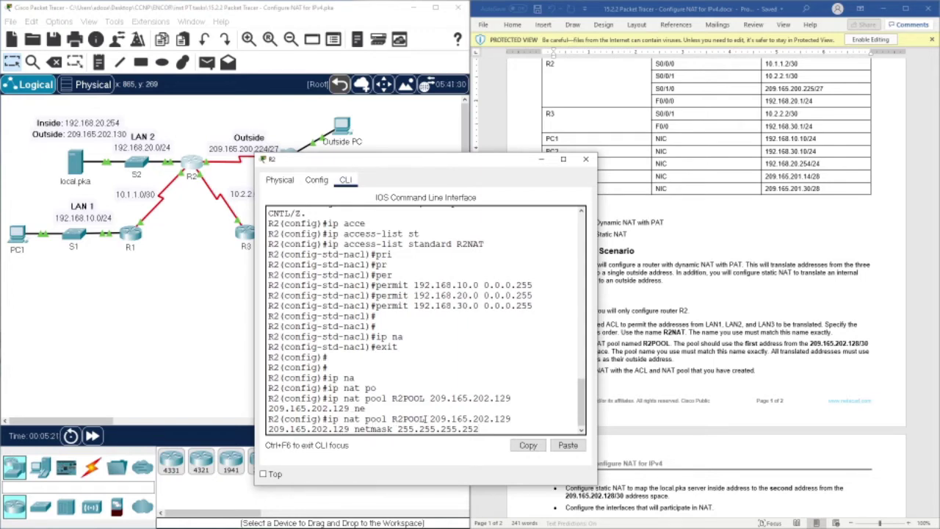
left_click_drag(435, 418, 507, 419)
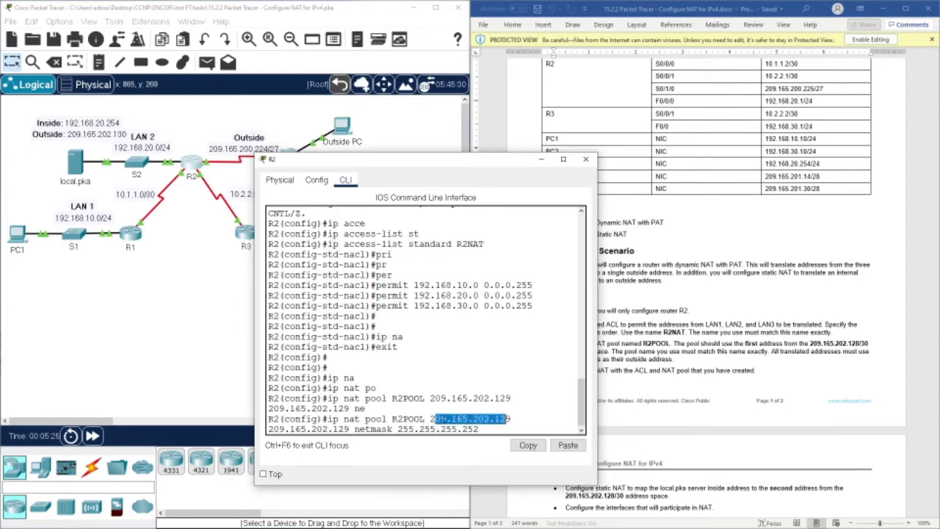
left_click(438, 418)
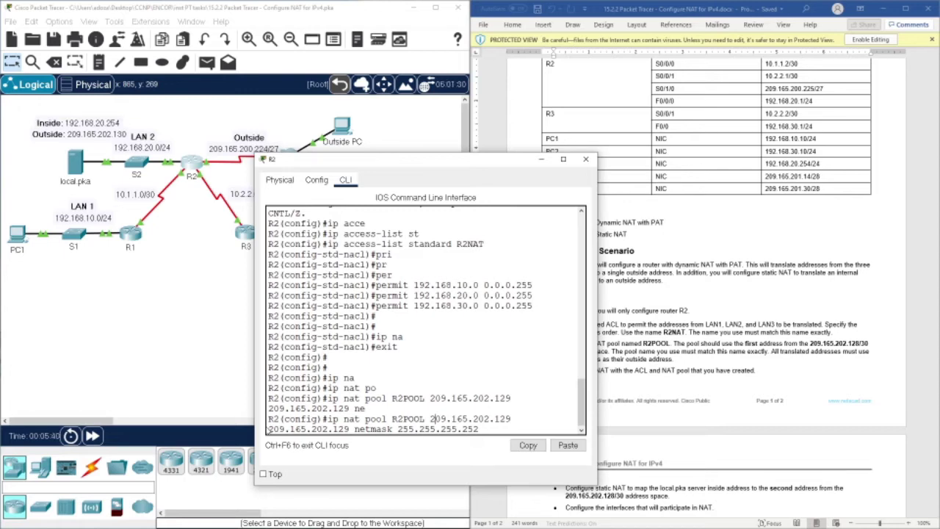
left_click_drag(270, 429, 352, 429)
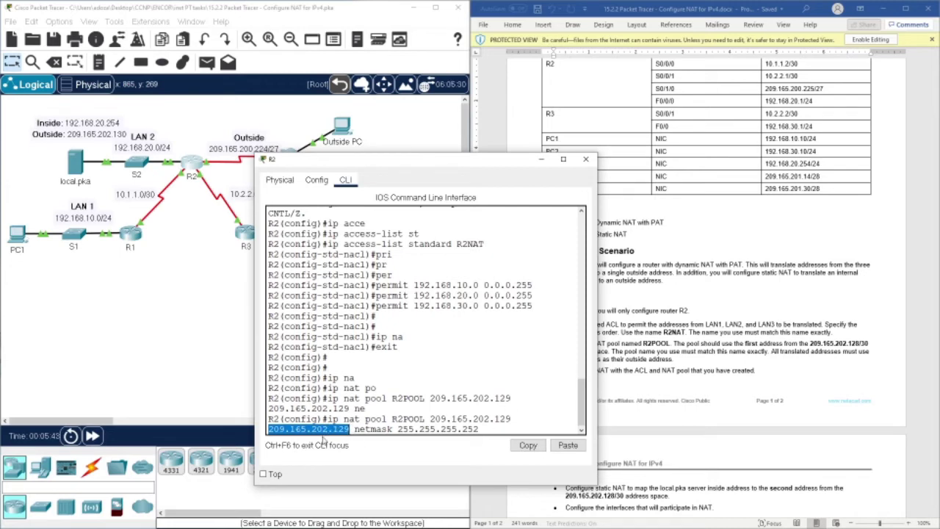
left_click(484, 429)
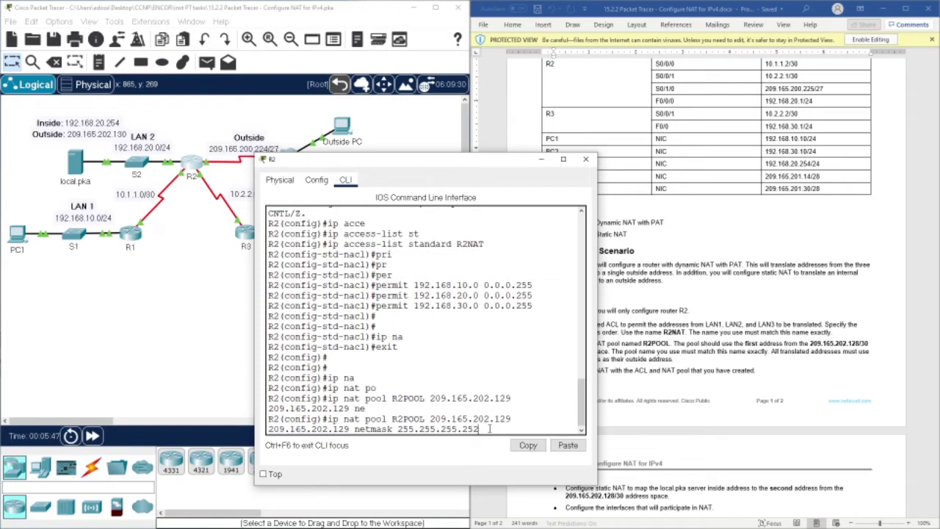
key("Return")
Configure inside source NAT that links access list R2NAT to pool R2POOL with overload.
left_click_drag(412, 159, 273, 148)
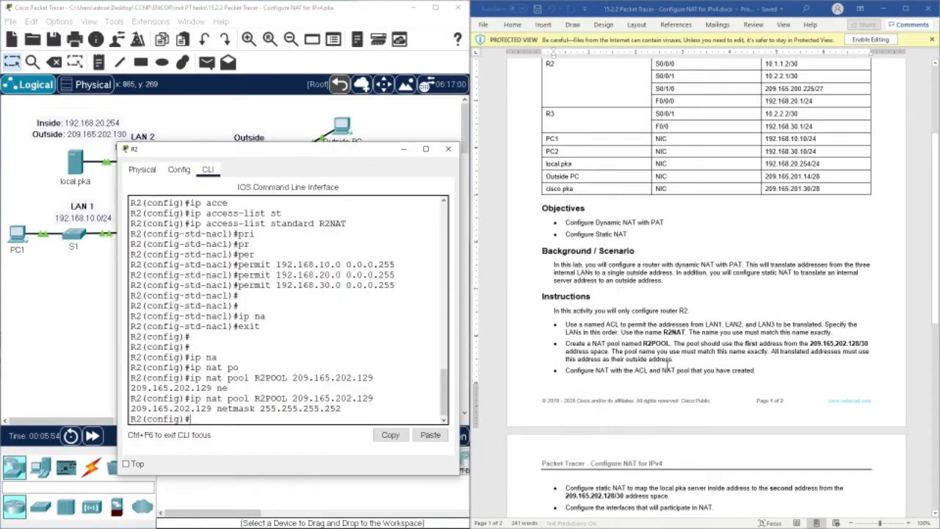
scroll(674, 369, "down", 2)
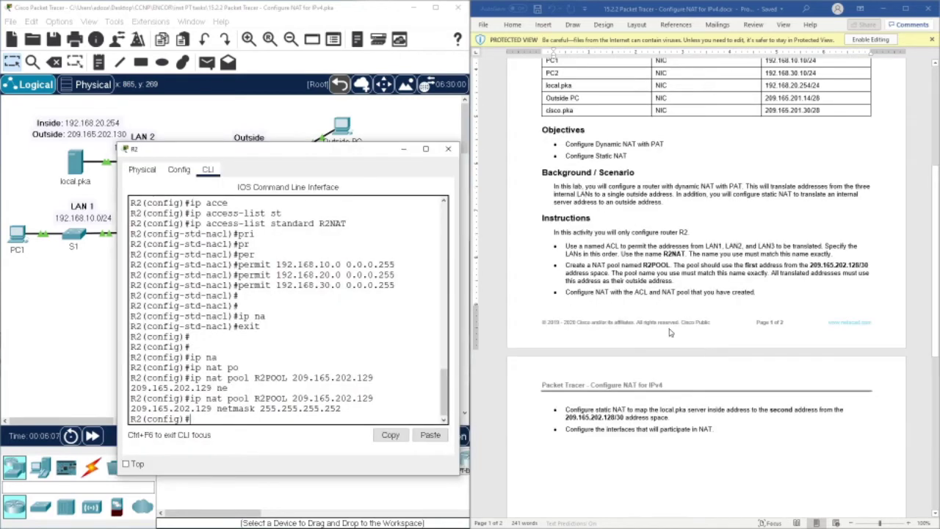
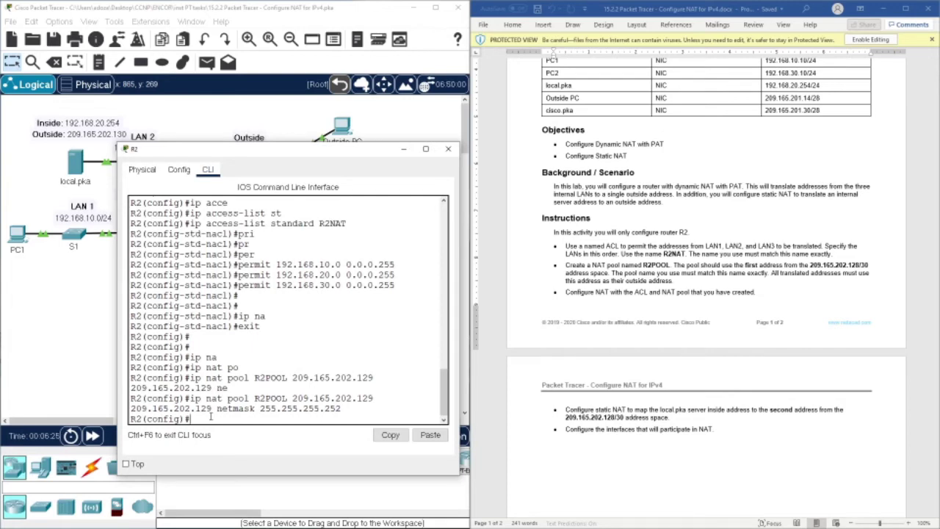
type("ip nat in")
key("Tab")
type("sou")
key("Tab")
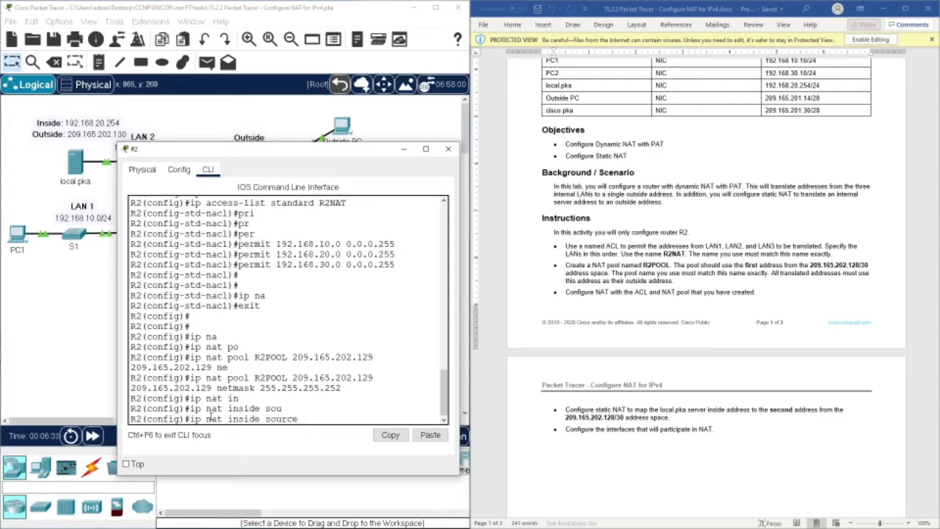
type("list R2NAT po")
key("Tab")
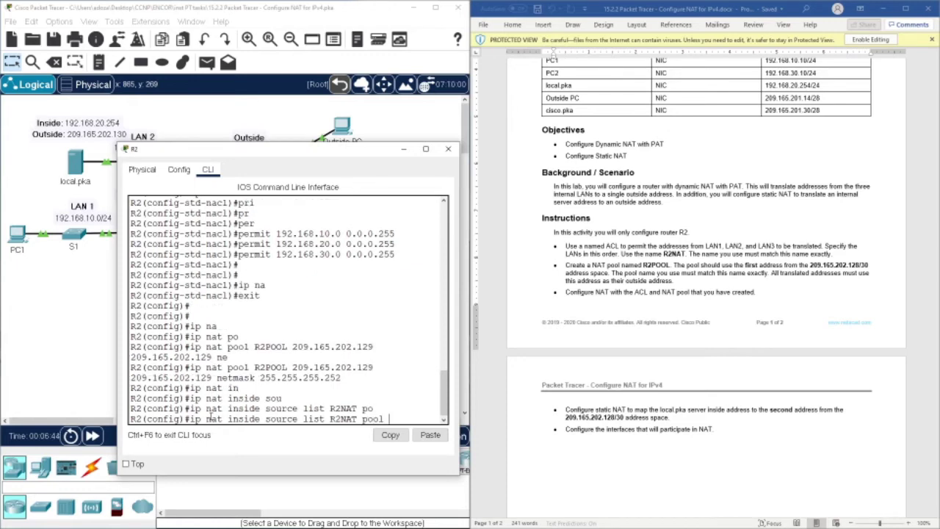
type("R2POOL ov")
key("Tab")
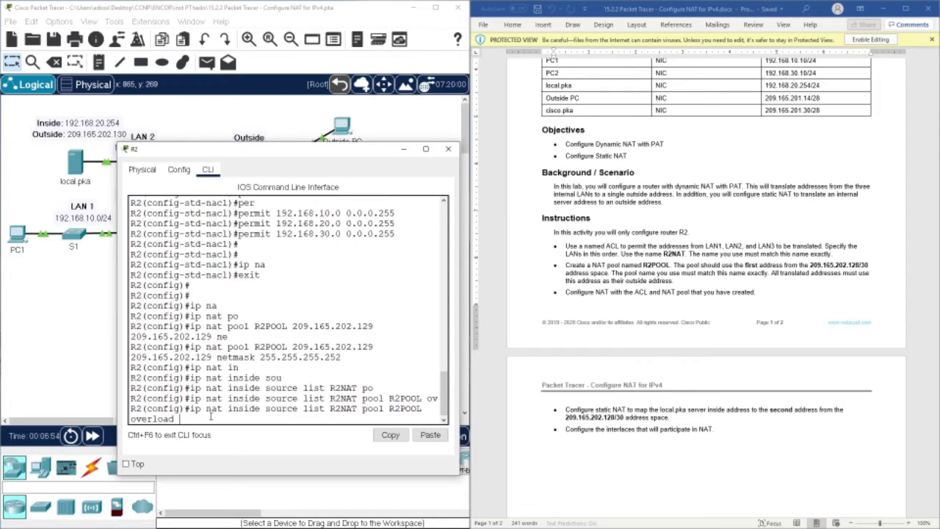
key("Return")
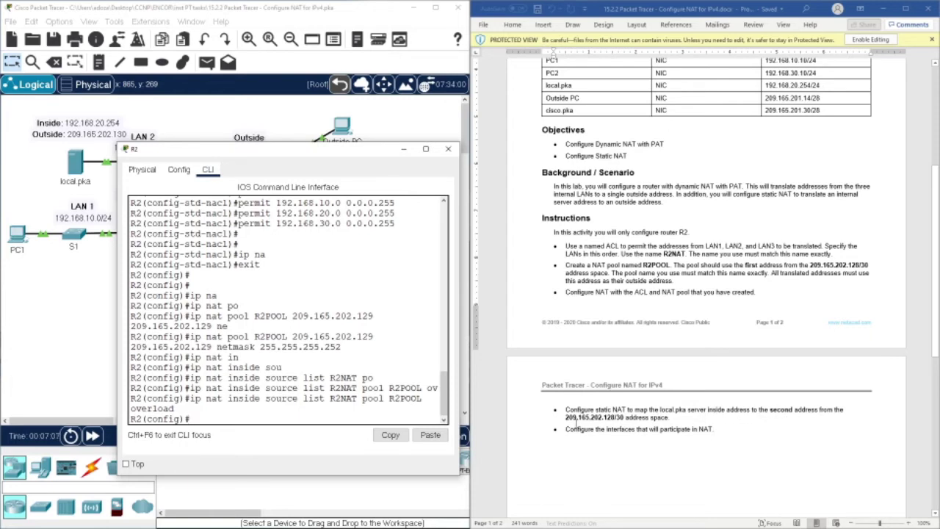
Configure static inside source NAT mapping the local.pka server address 192.168.20.254 to 209.165.202.130.
left_click_drag(566, 418, 670, 418)
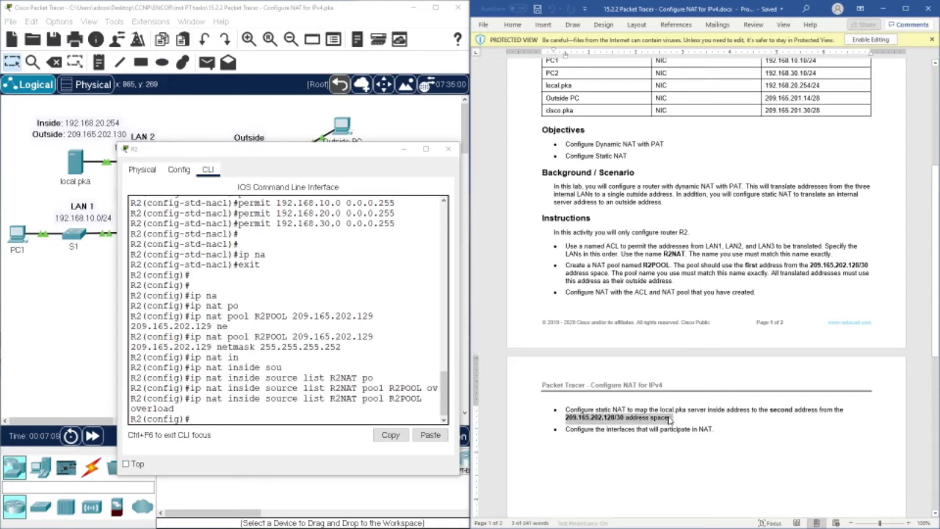
left_click(228, 419)
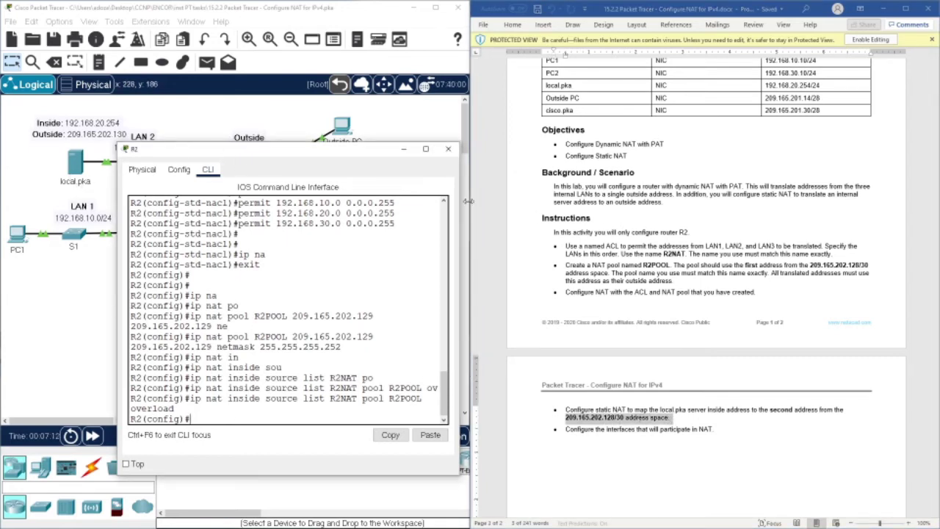
scroll(690, 181, "up", 6)
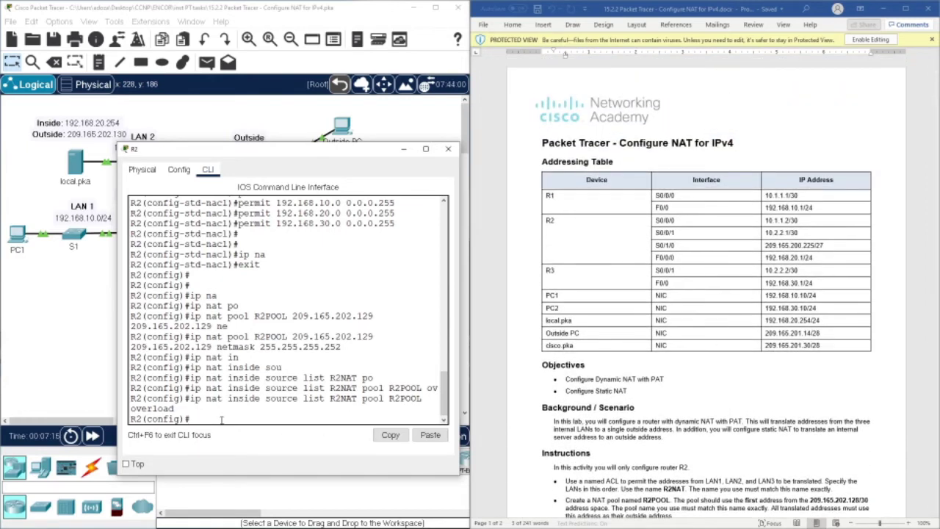
type("ip nat ins")
key("Tab")
type("so")
key("Tab")
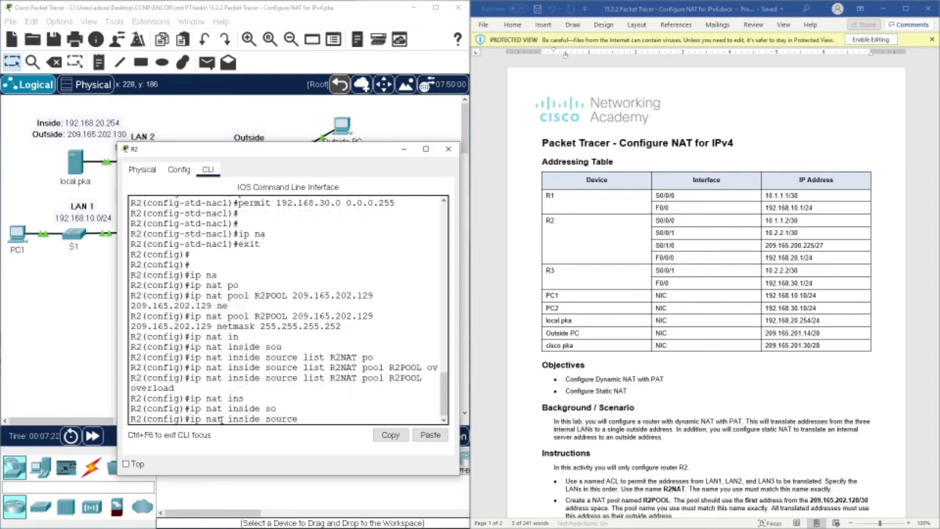
type("st")
key("Tab")
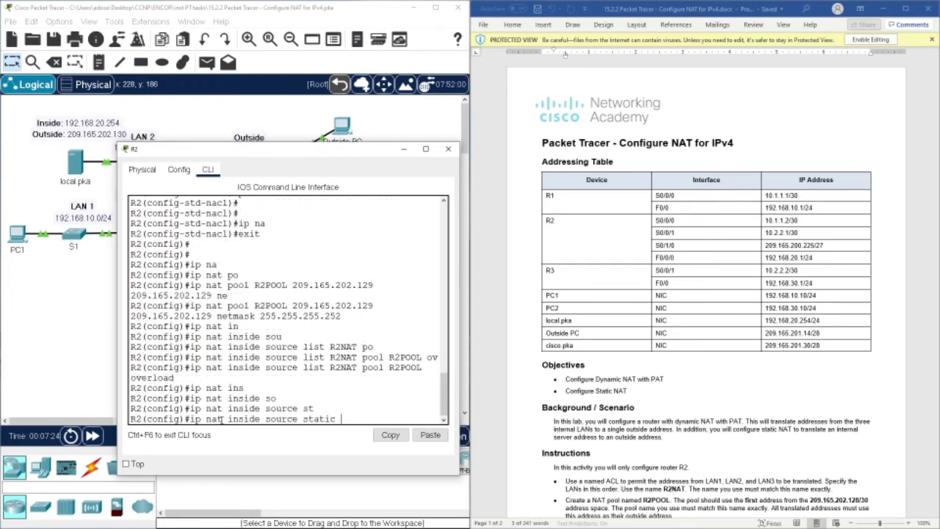
type("192.168.20.254")
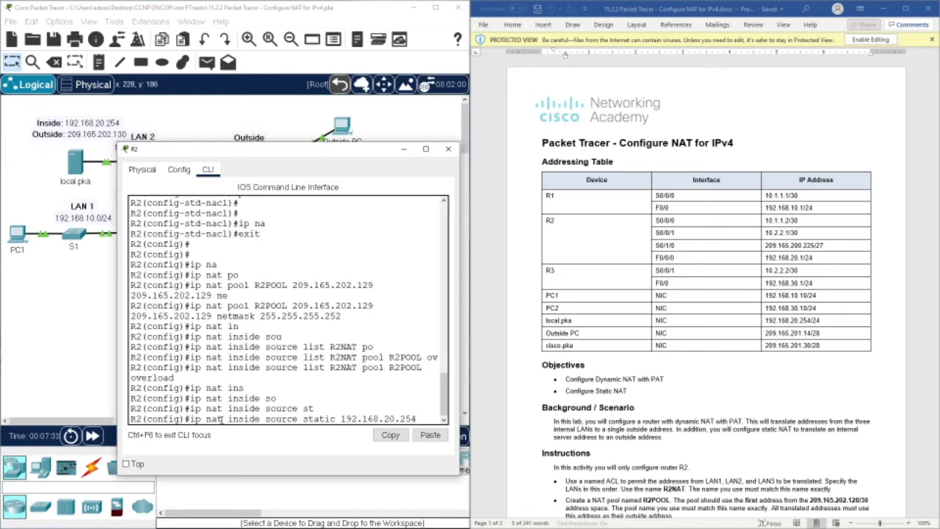
type(" 209.165.202")
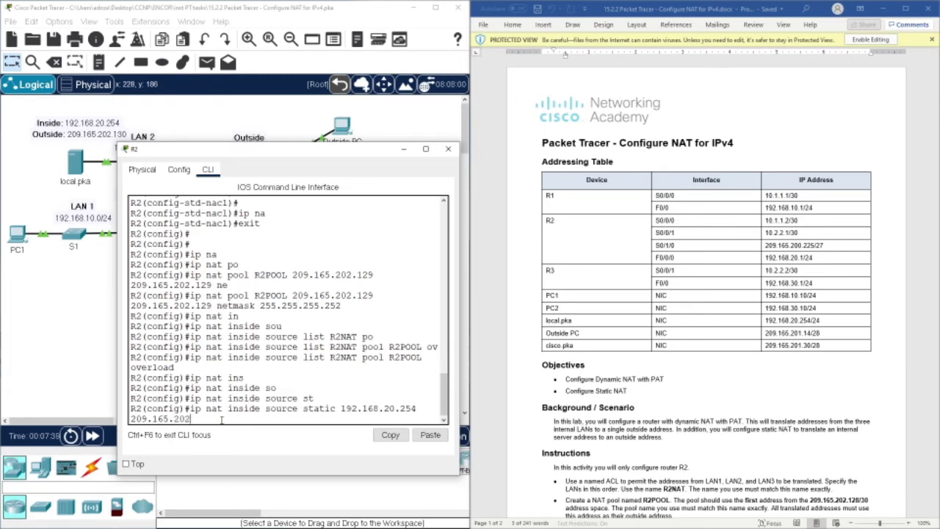
type(".130")
key("Return")
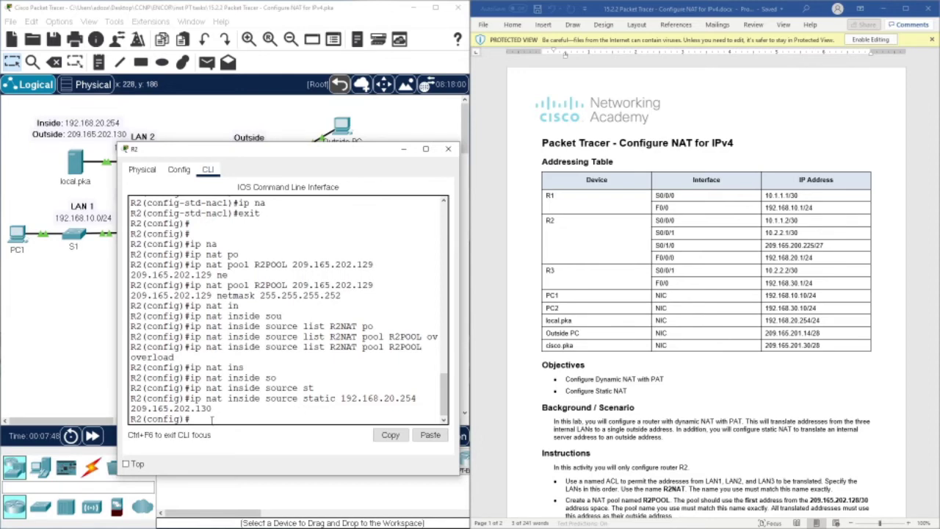
Check the interface requirement and R2's links in the topology, and try to enter interface configuration for g0/0.
scroll(677, 423, "down", 5)
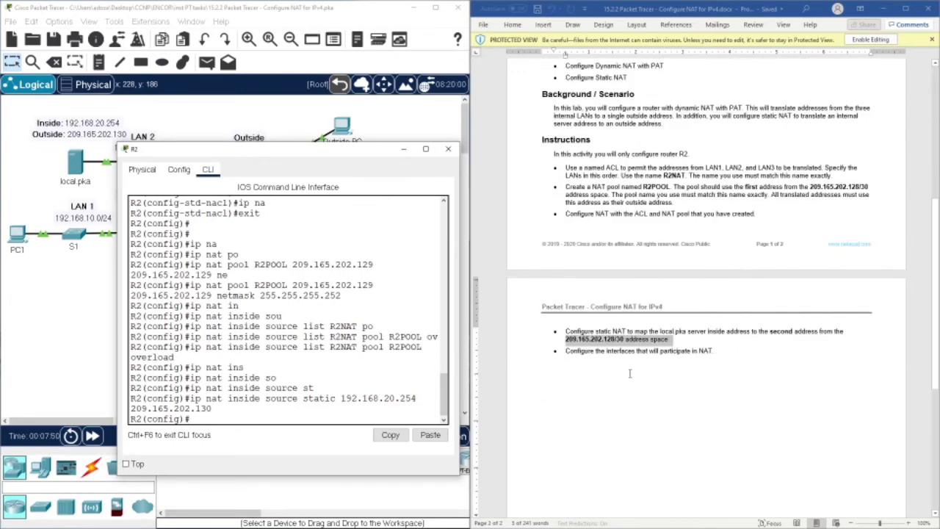
left_click(571, 352)
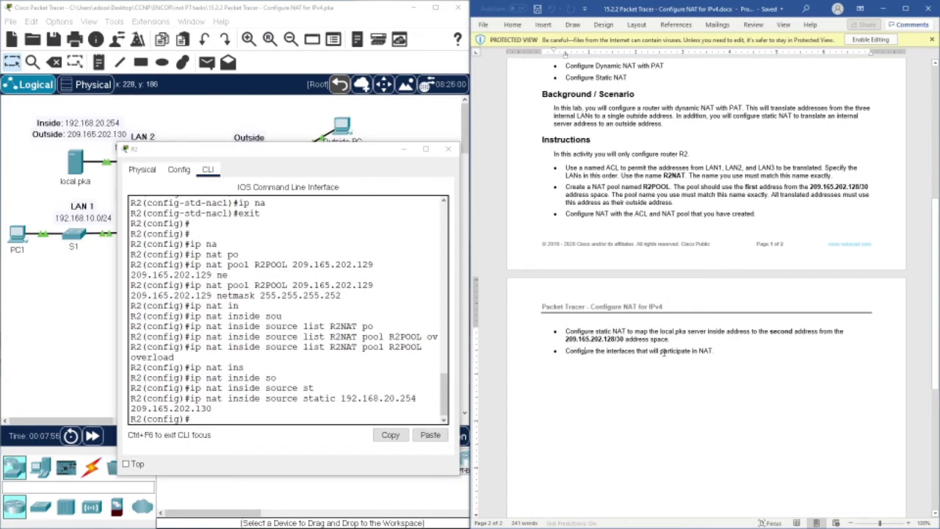
left_click_drag(301, 152, 604, 146)
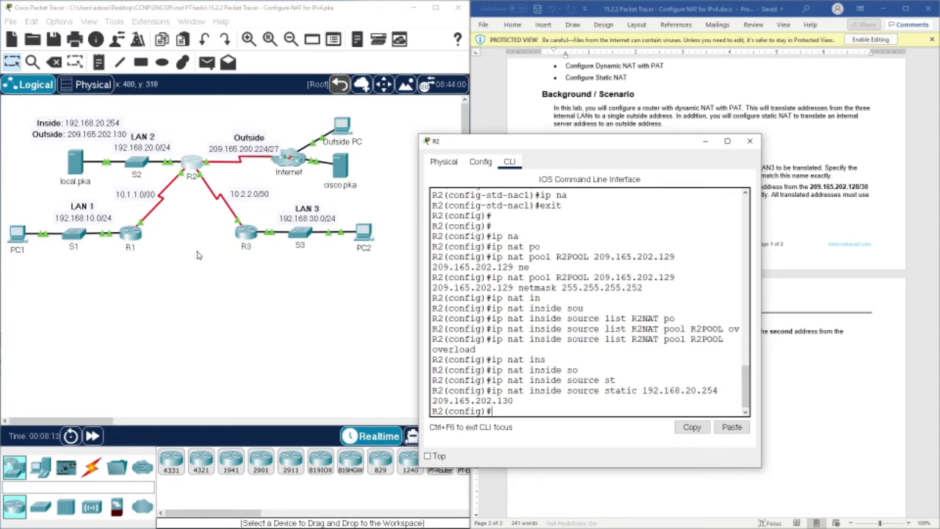
left_click(184, 173)
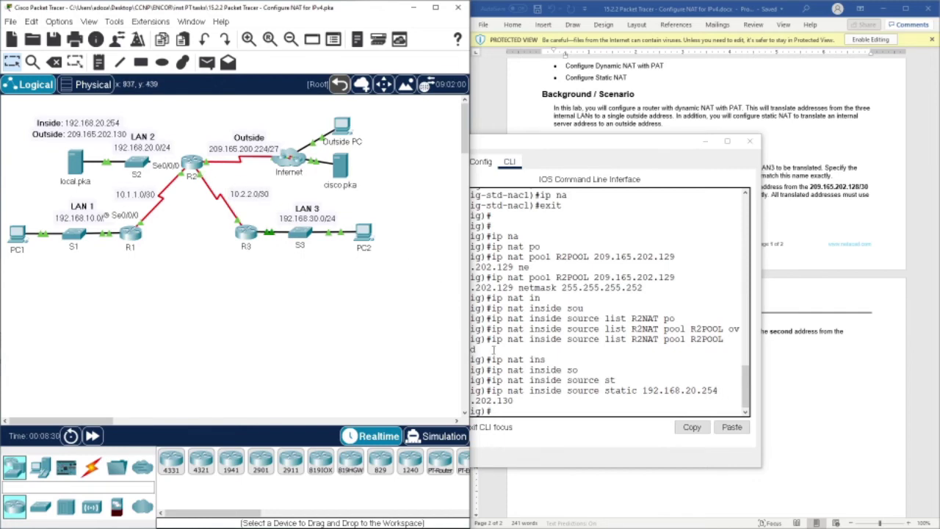
left_click(505, 411)
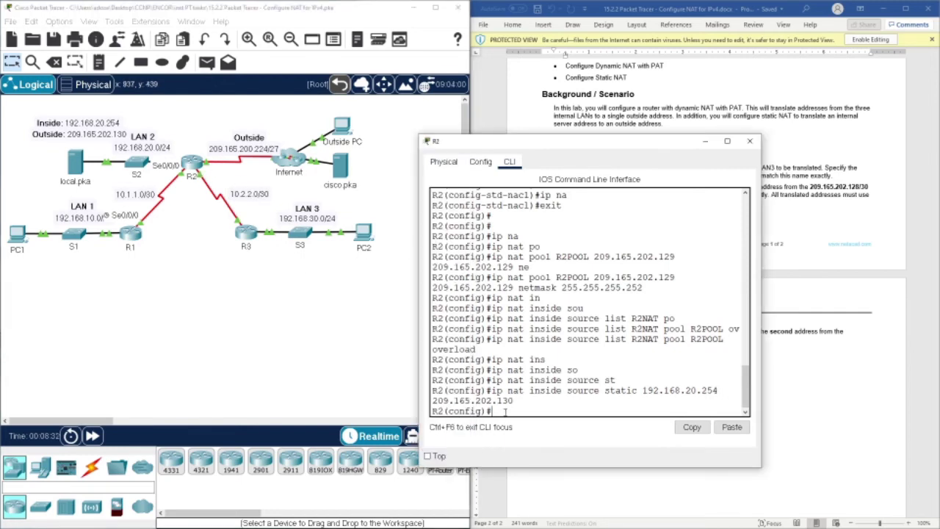
type("int g0/0")
key("Return")
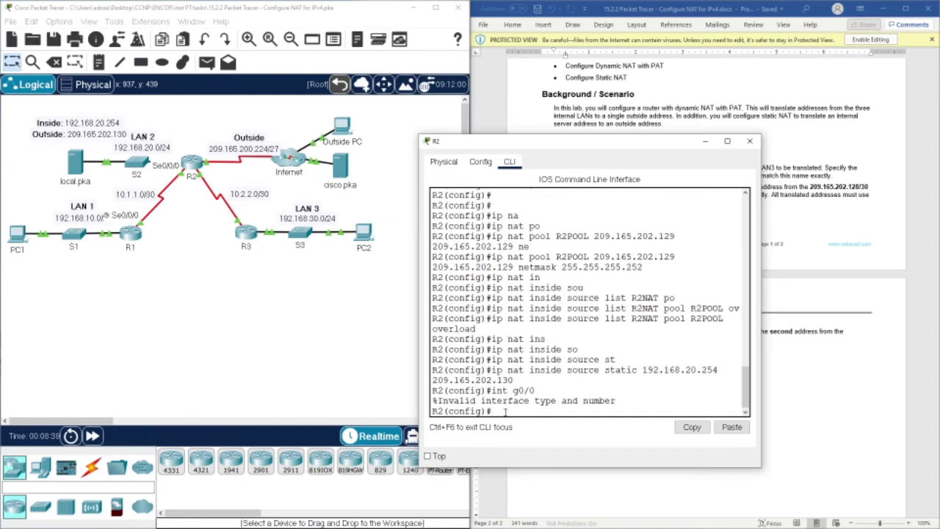
Look up R2's interfaces in the lab's addressing table and try to enter interface configuration for f0/0/0.
left_click_drag(588, 144, 268, 128)
scroll(656, 286, "up", 4)
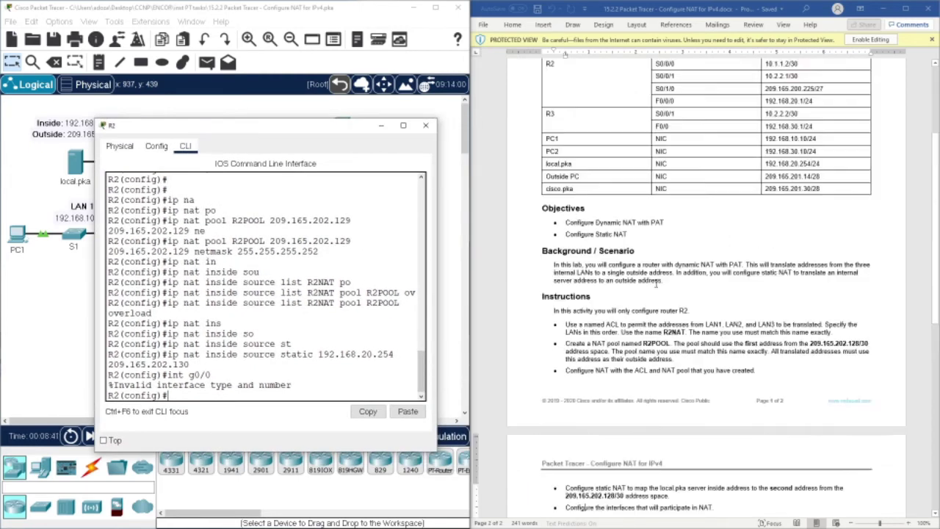
scroll(656, 285, "up", 3)
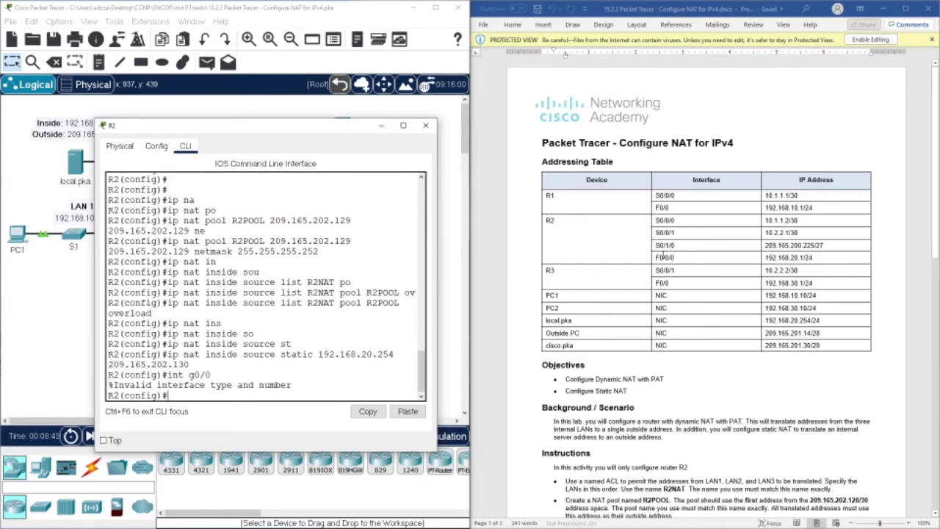
type("i")
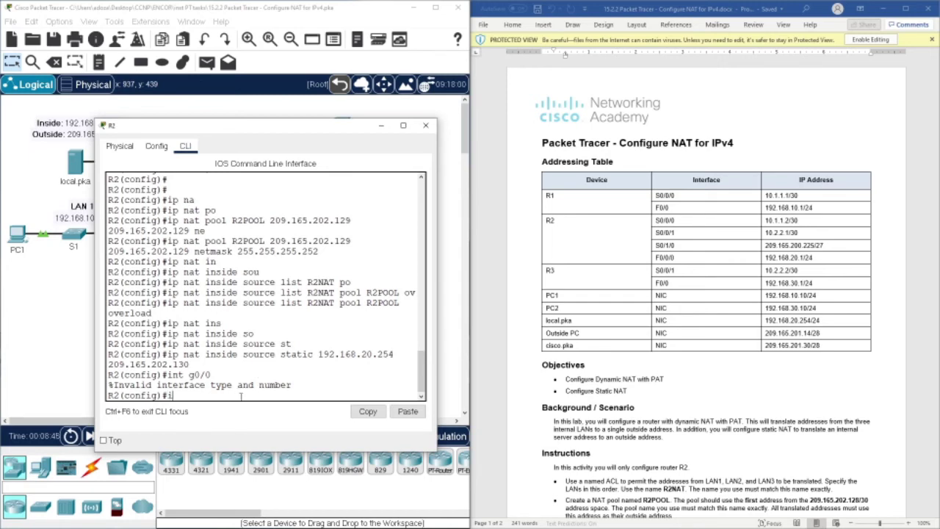
type("nt f0/0/0")
key("Return")
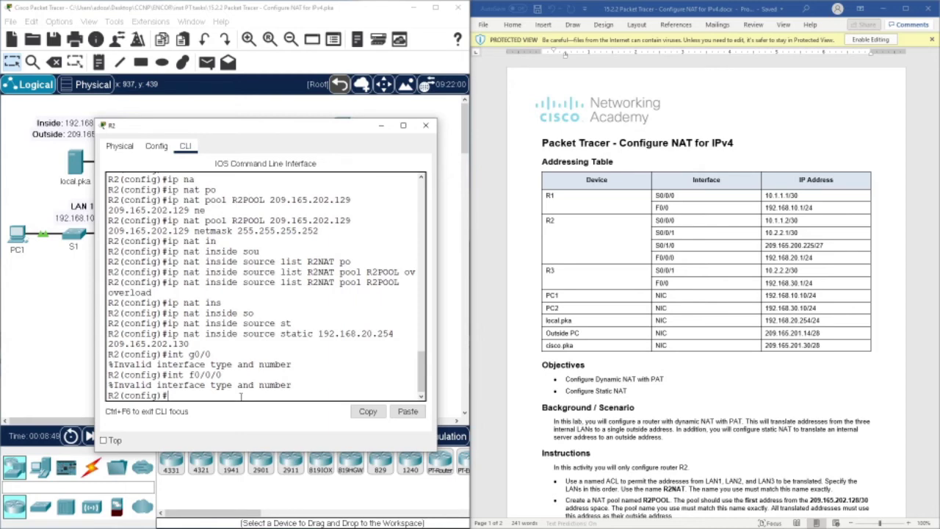
Recall the f0/0/0 interface command, check R2's link labels in the topology, and clear the command line.
key("Up")
key("Left")
left_click_drag(175, 129, 543, 170)
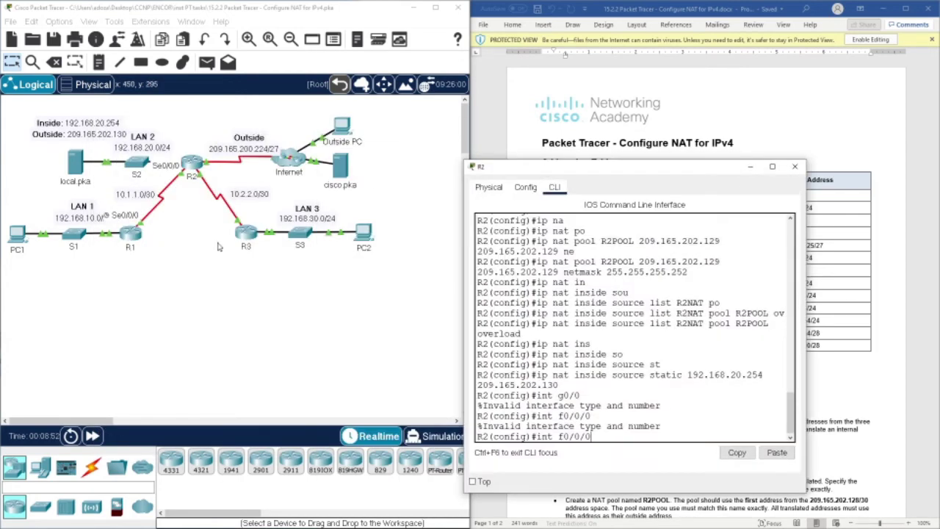
left_click(200, 242)
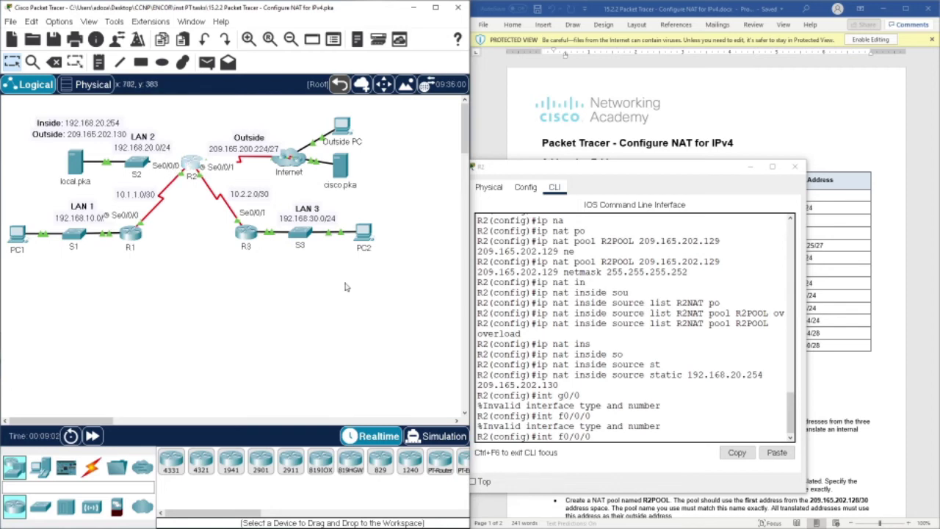
left_click(623, 440)
key("BackSpace")
key("BackSpace")
key("BackSpace")
key("BackSpace")
key("BackSpace")
key("BackSpace")
key("BackSpace")
key("BackSpace")
key("BackSpace")
key("BackSpace")
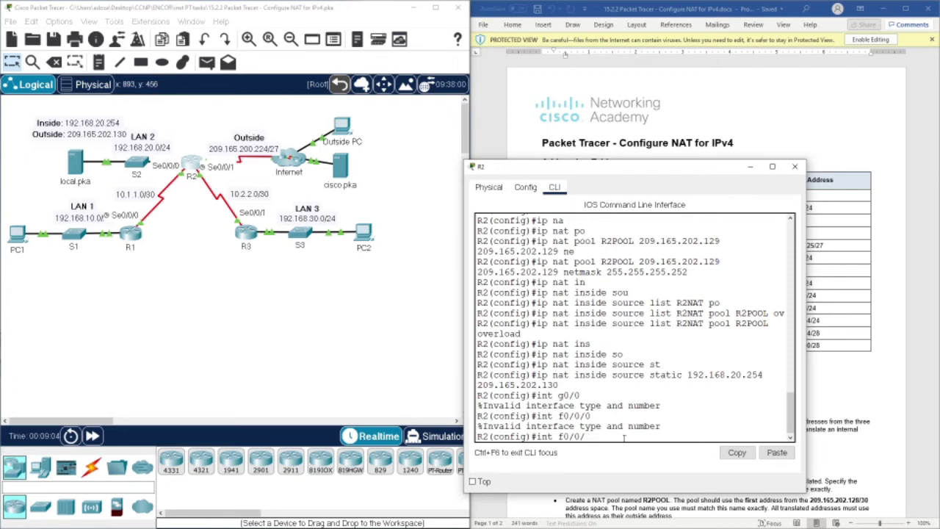
Exit configuration mode and examine R2's interfaces with show ip int br, focusing on FastEthernet0/0, Serial0/0/0 and Serial0/0/1.
type("exit")
key("Return")
key("Return")
key("Return")
key("Return")
key("Return")
key("Return")
type("show i")
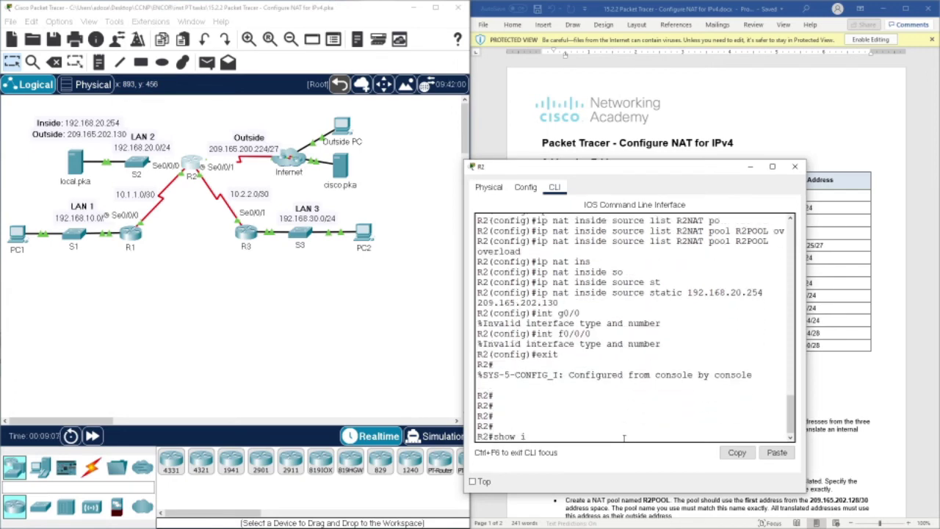
type("p int br")
key("Return")
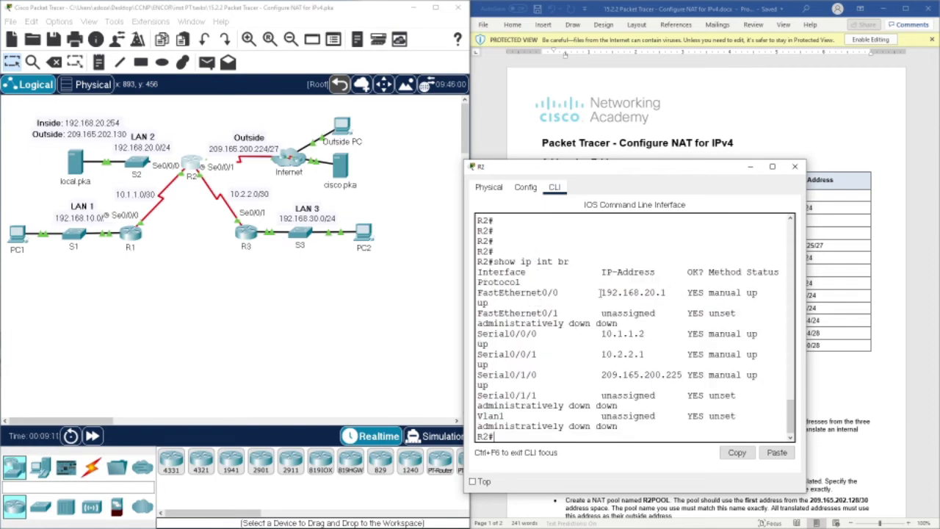
left_click_drag(479, 293, 559, 292)
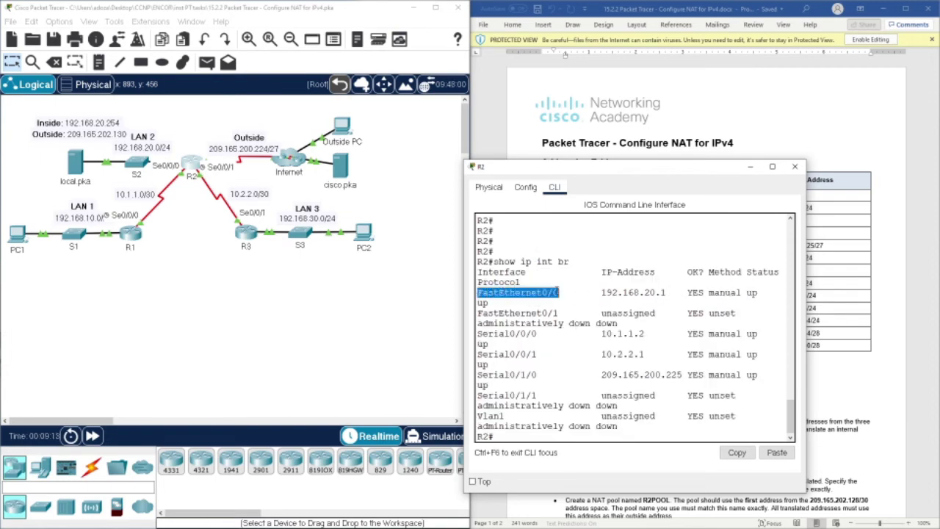
left_click_drag(478, 334, 540, 335)
left_click_drag(496, 354, 556, 354)
Copy the interface name FastEthernet0/0 from the interface listing.
left_click(538, 292)
left_click_drag(479, 292, 566, 293)
right_click(561, 297)
left_click(571, 302)
left_click(502, 438)
Enter global configuration mode and designate interface FastEthernet0/0 as NAT inside.
type("conf t")
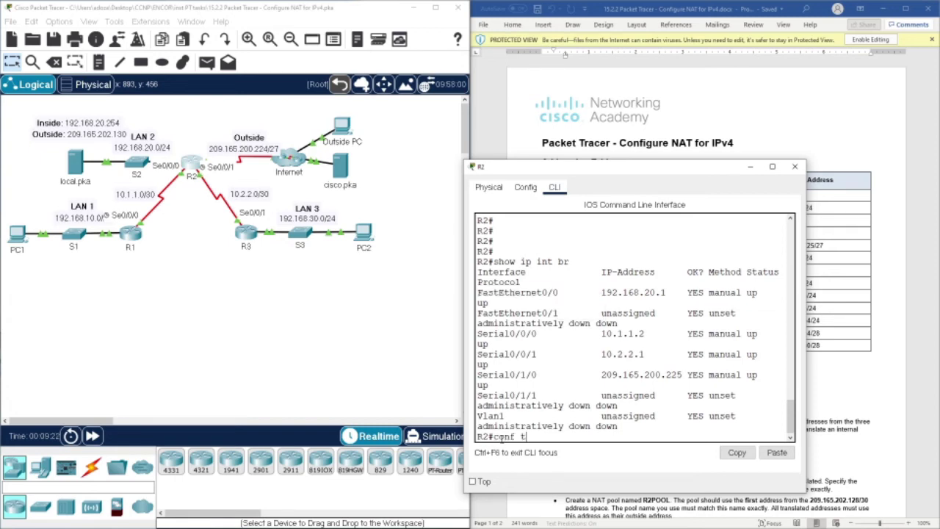
key("Return")
type("int")
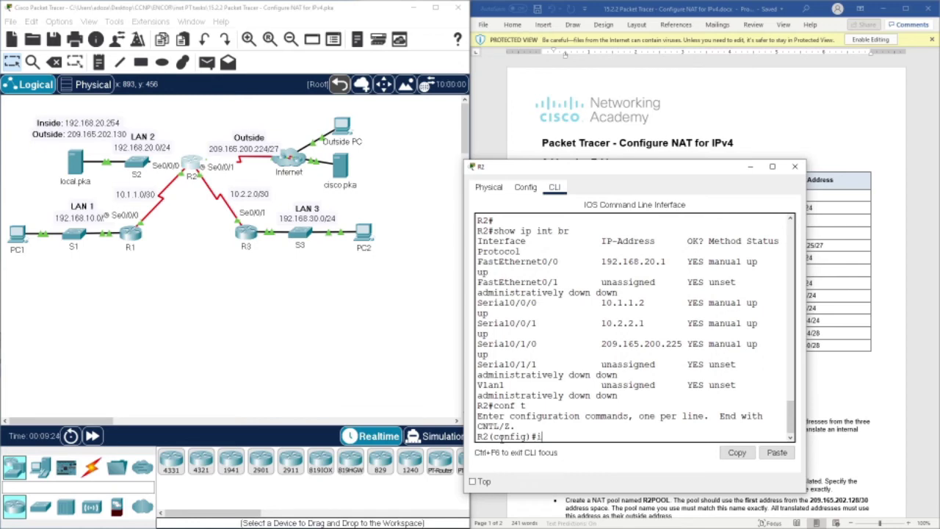
right_click(592, 436)
left_click(623, 462)
key("Return")
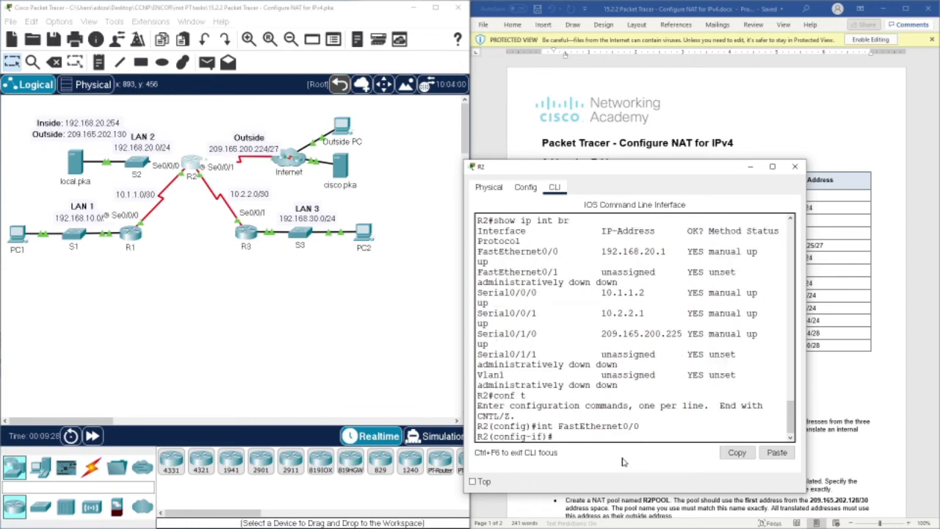
type("ip nat i")
key("Tab")
key("Return")
key("Return")
key("Return")
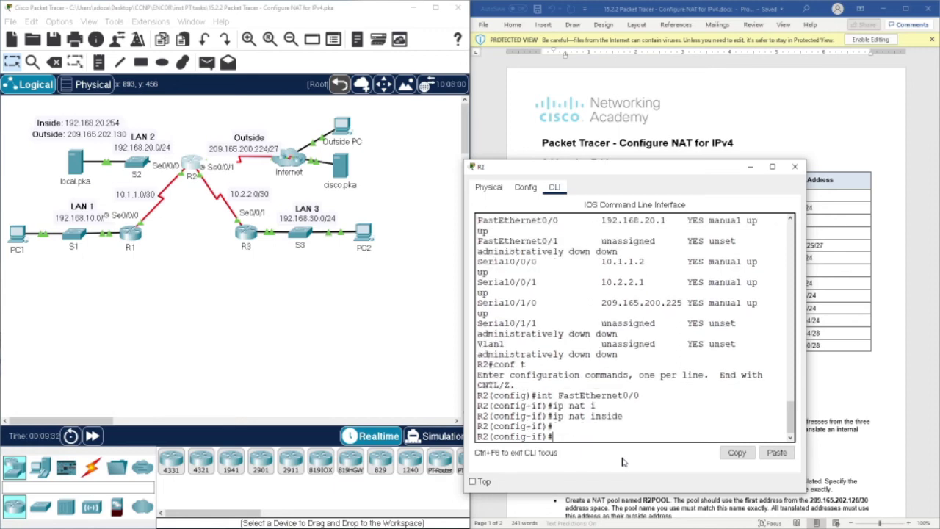
Designate serial interface s0/0/0 as NAT inside.
type("int s0/0/0")
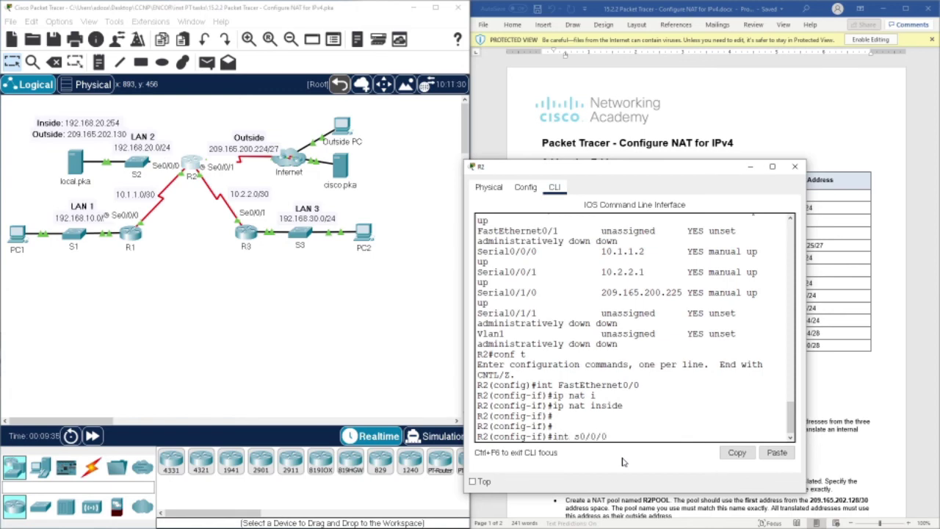
key("Return")
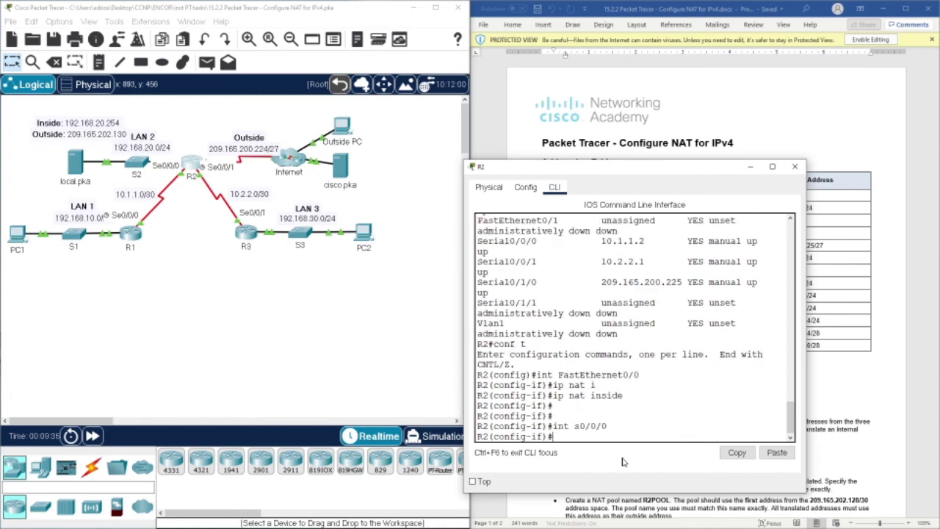
type("ip nat inside")
key("Return")
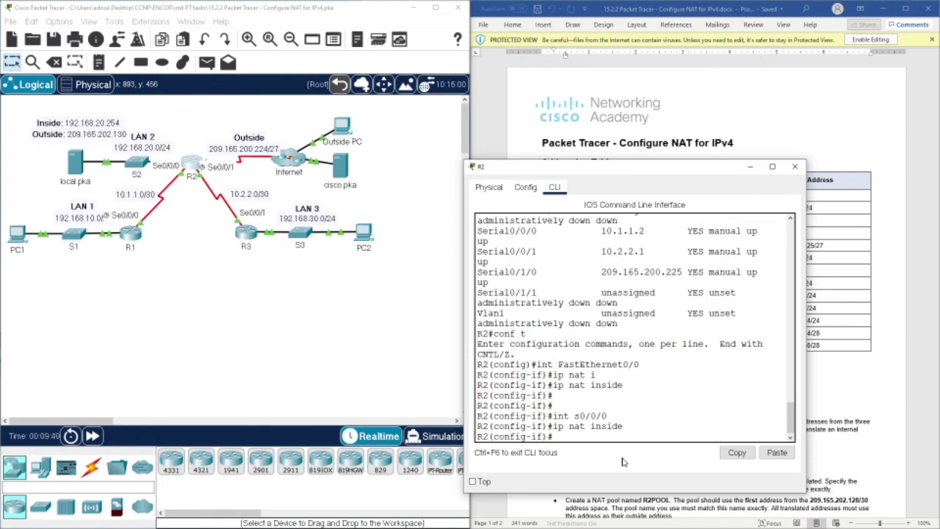
Designate serial interface s0/0/1 as NAT inside.
key("Up")
key("Up")
key("BackSpace")
type("1")
key("Return")
key("Up")
key("Up")
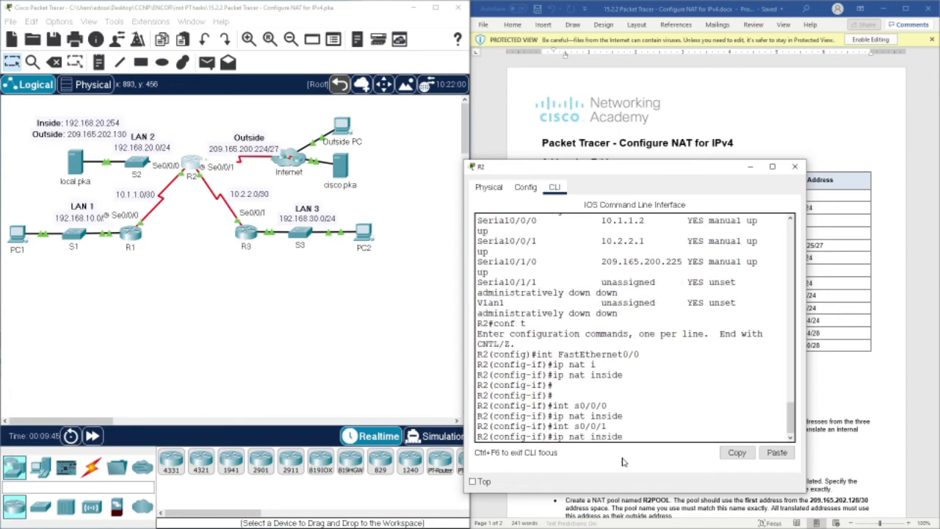
key("Return")
key("Return")
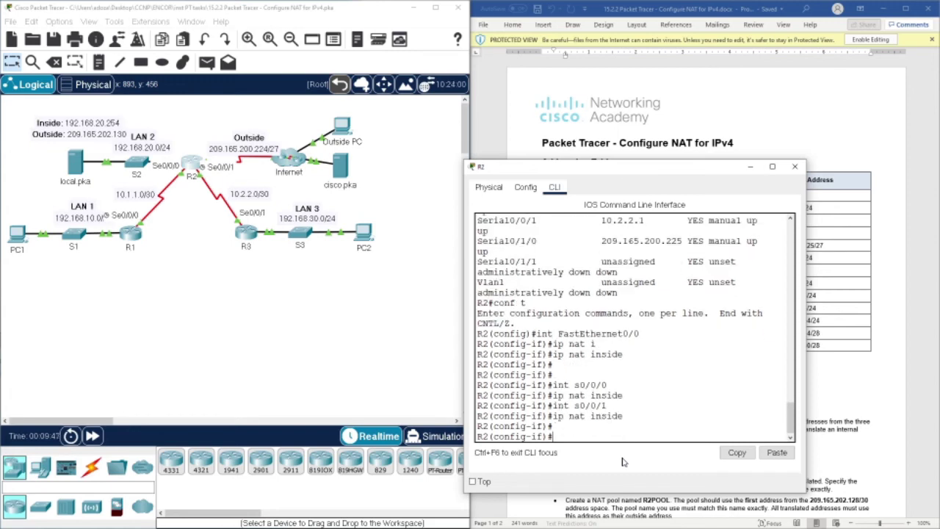
Enter the interface command for s0/1/0 and check R2's link toward the Internet in the topology.
key("Up")
key("Up")
key("BackSpace")
type("0")
key("Left")
key("Left")
key("BackSpace")
type("1")
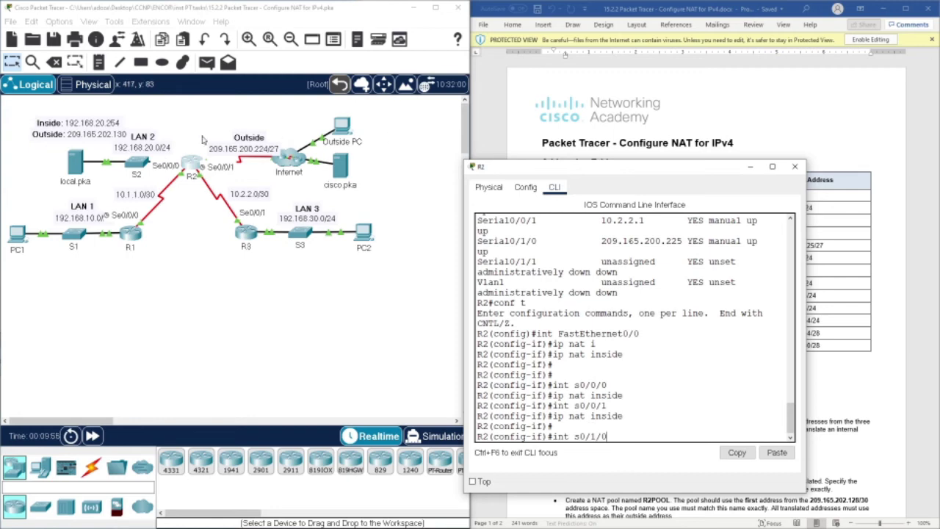
left_click(204, 227)
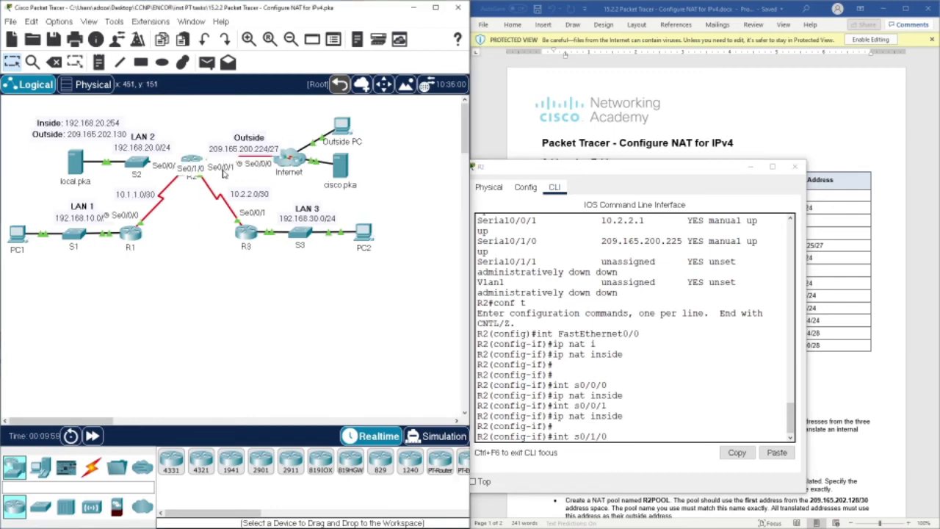
left_click(619, 436)
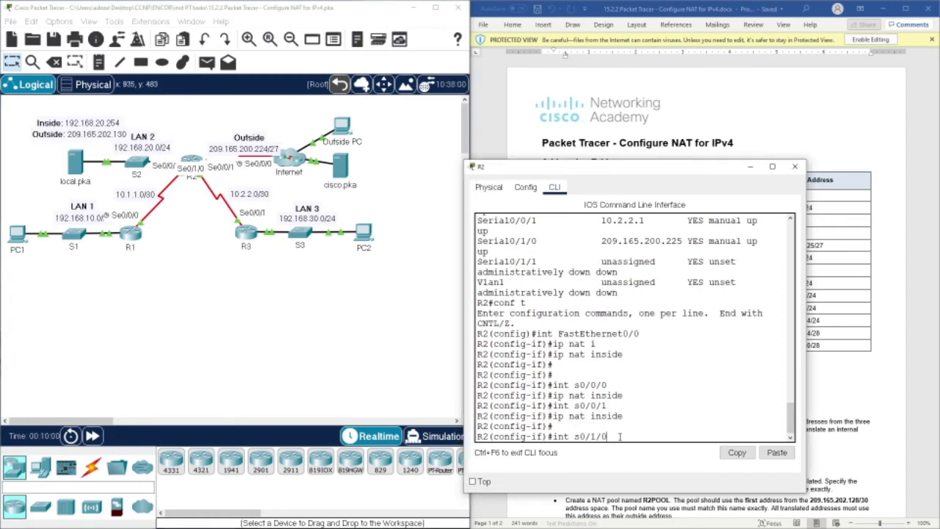